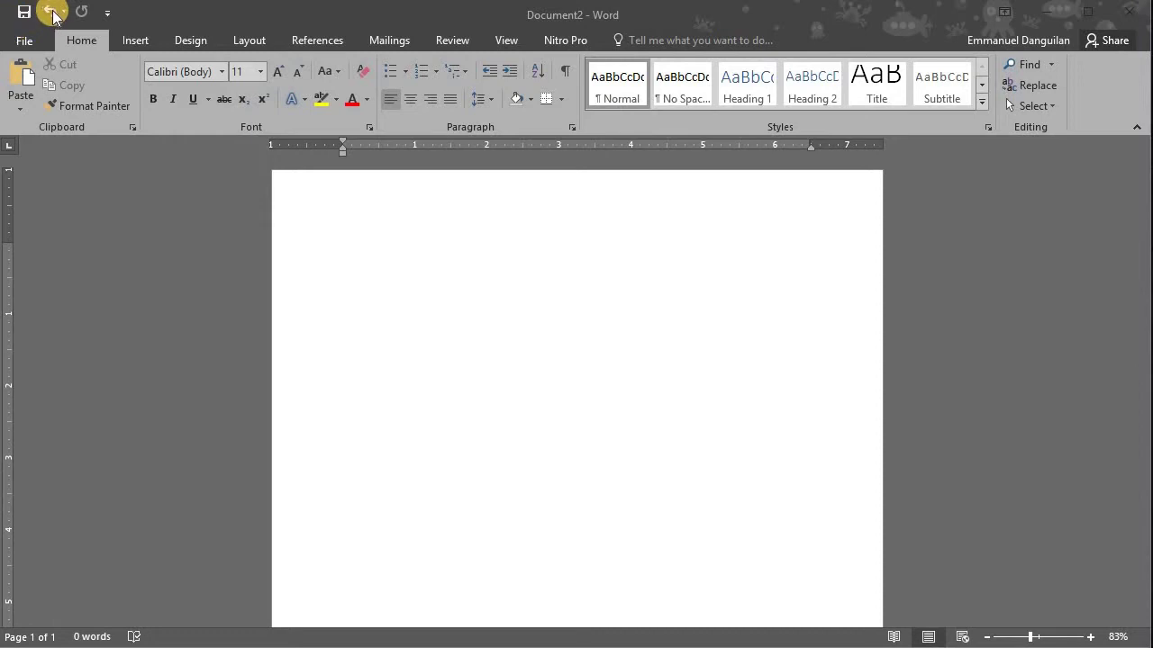
Step: Add the Email command to the Quick Access Toolbar, then remove it again
left_click(108, 11)
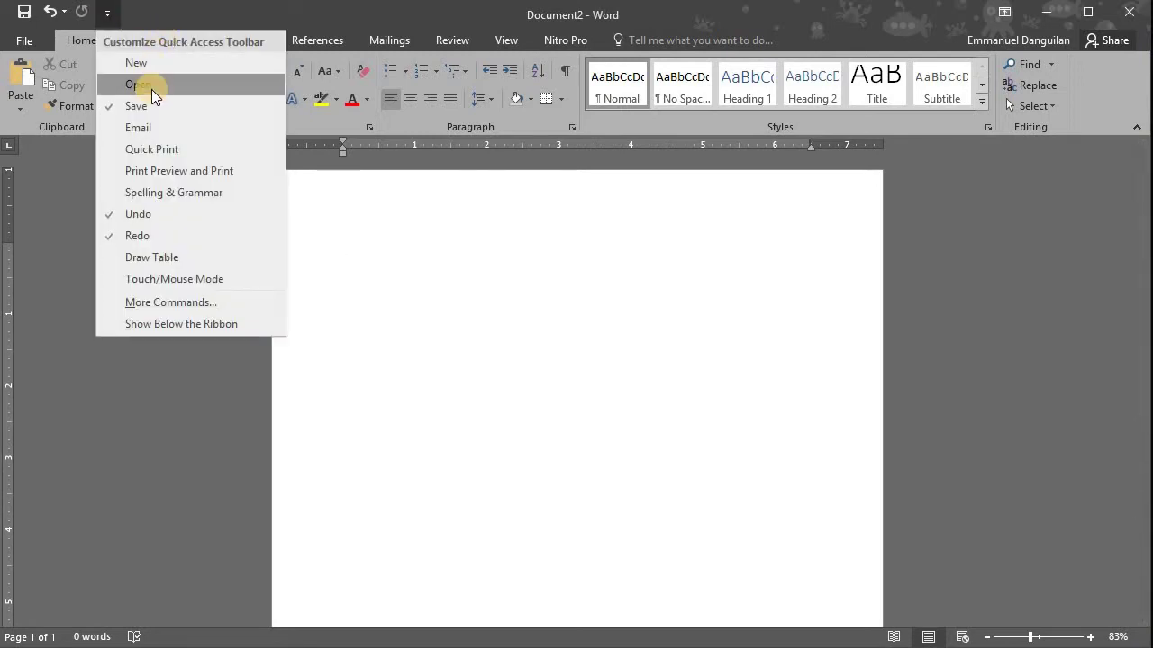
left_click(169, 130)
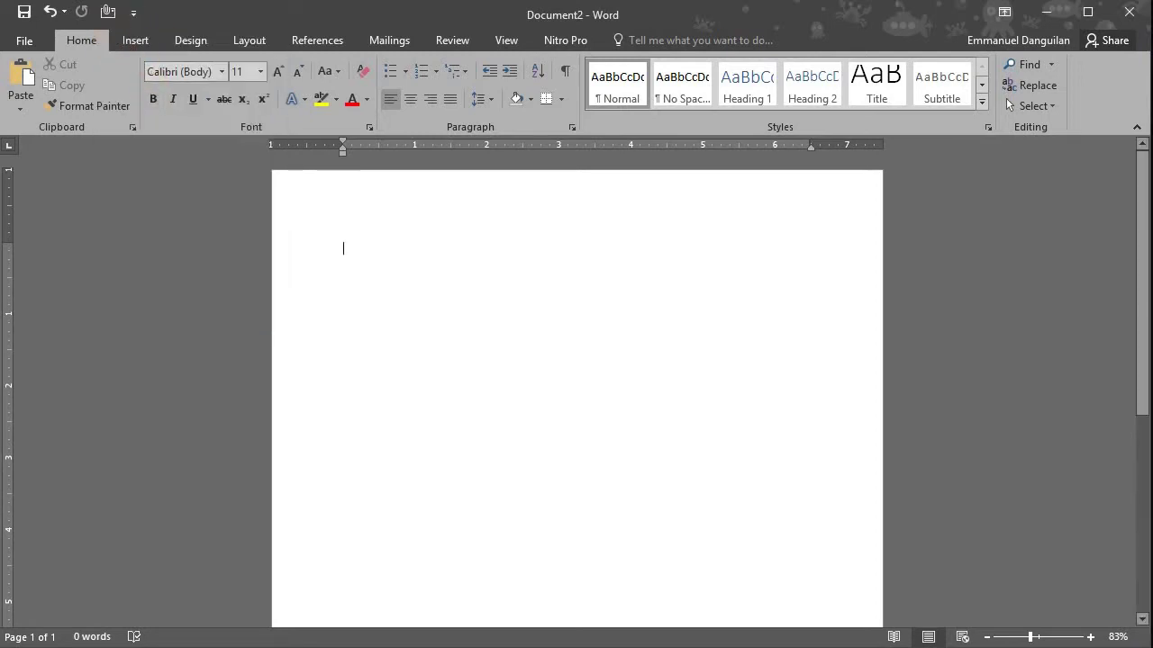
left_click(134, 13)
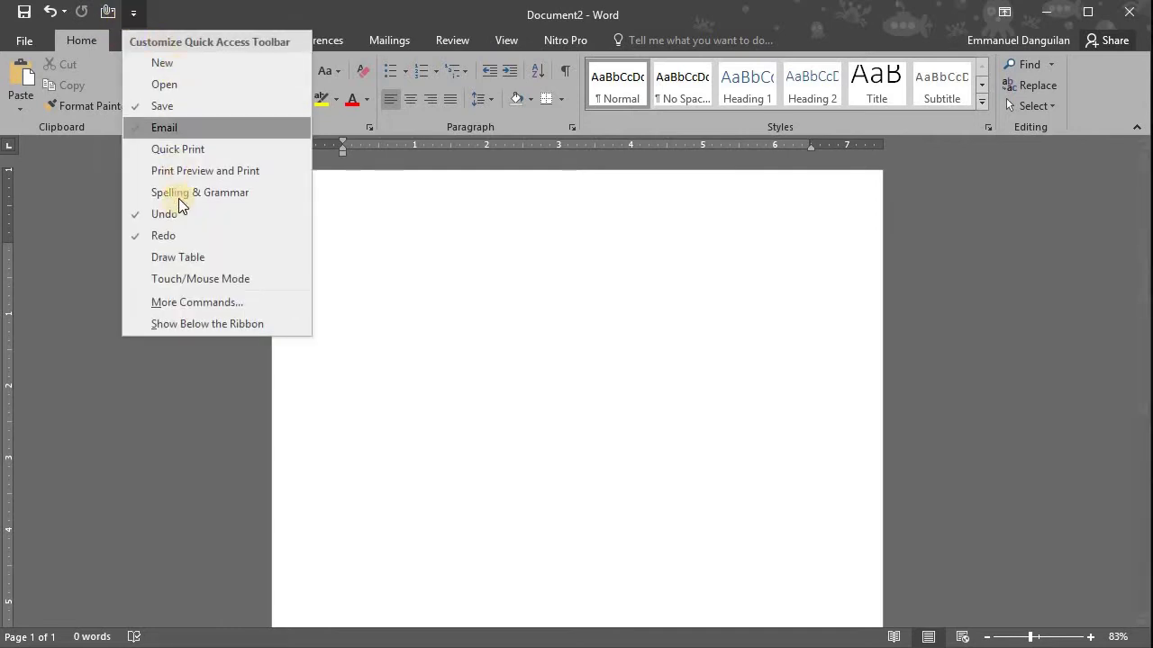
left_click(194, 130)
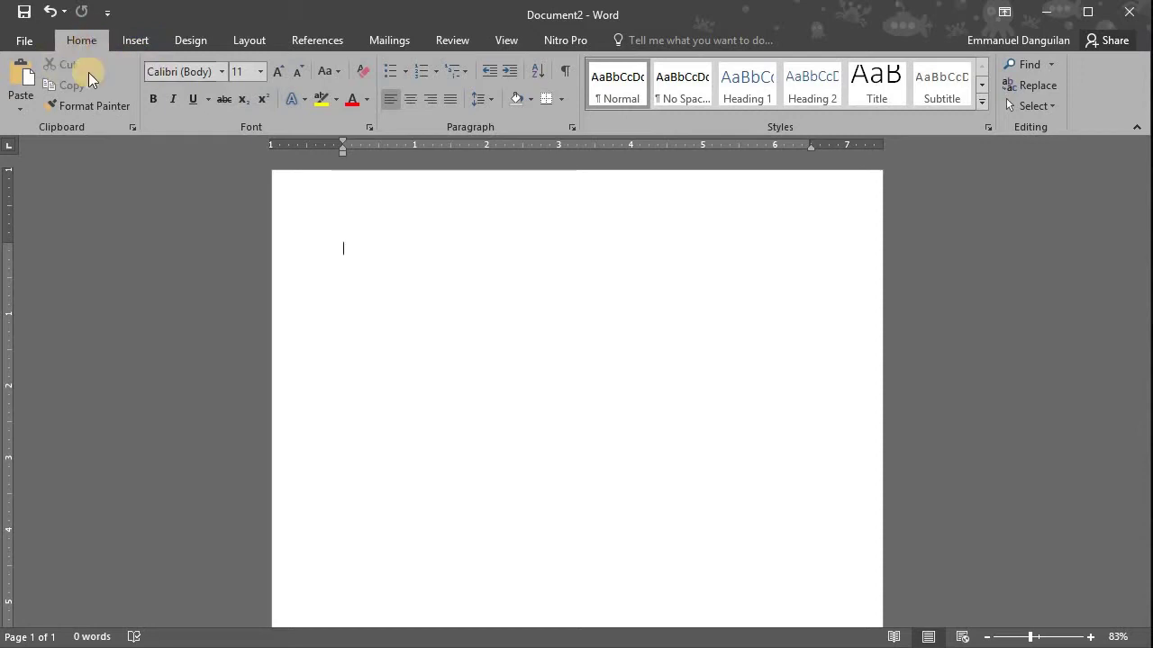
Step: Browse the Insert, Design and Layout ribbon tabs
left_click(141, 41)
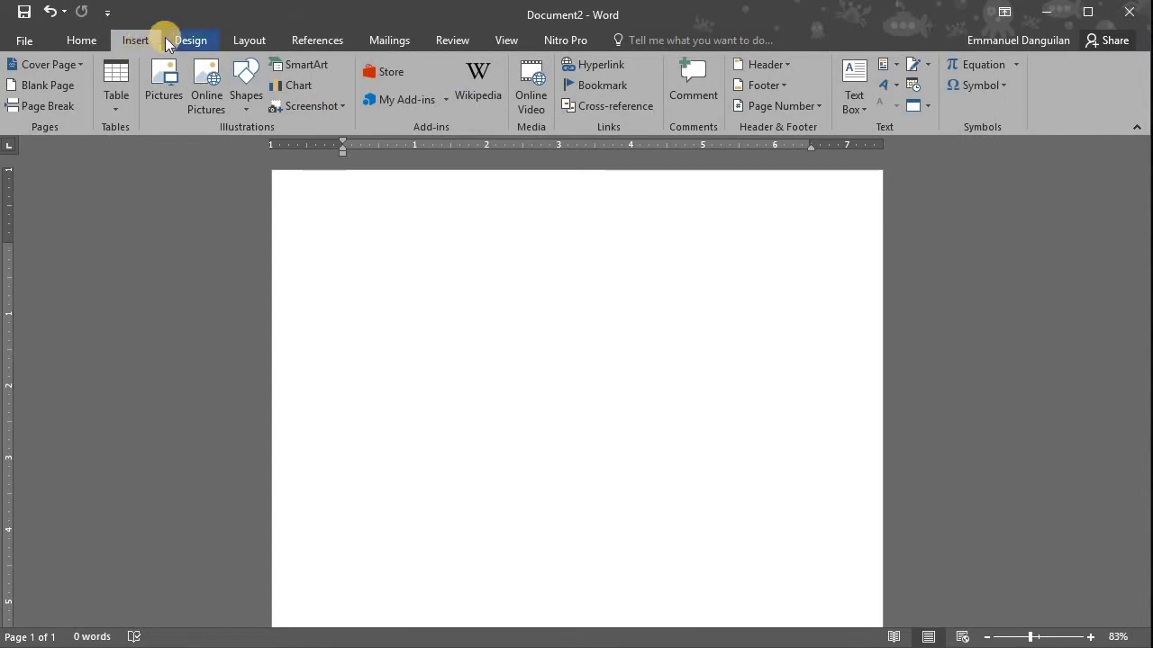
left_click(185, 44)
left_click(250, 45)
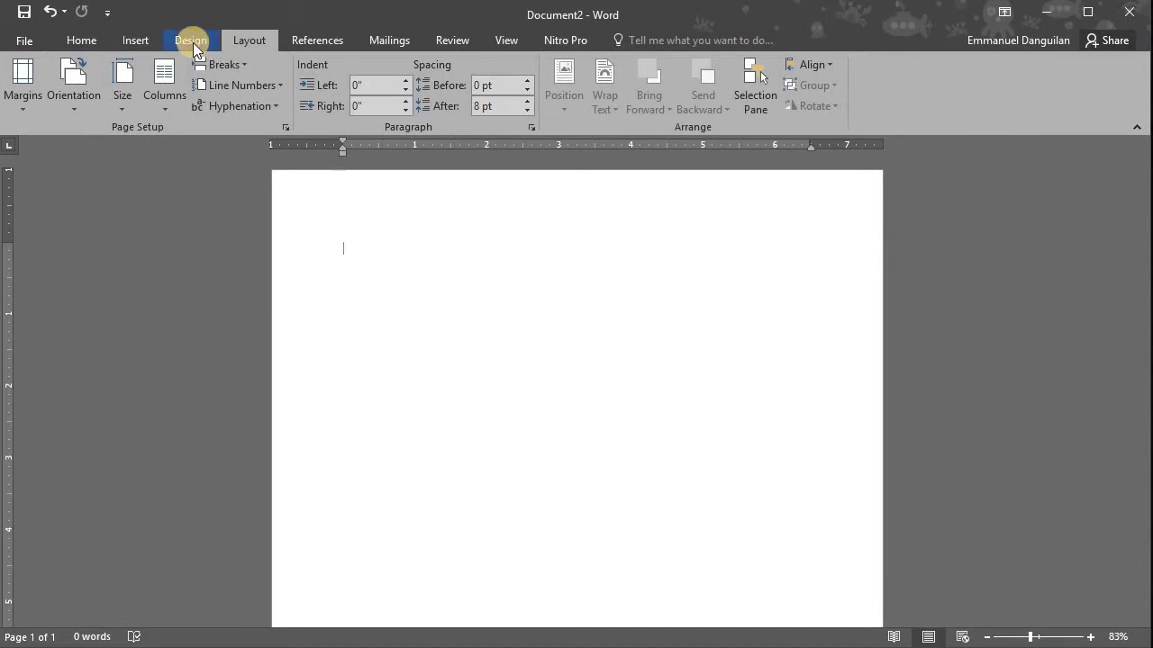
left_click(141, 43)
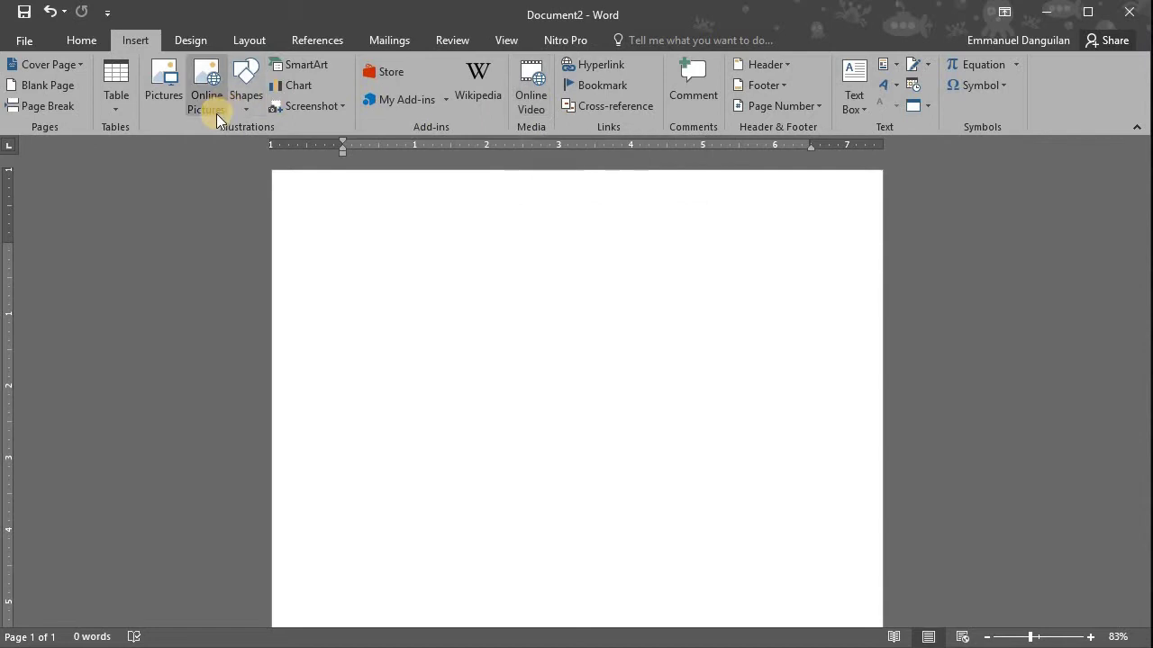
left_click(193, 40)
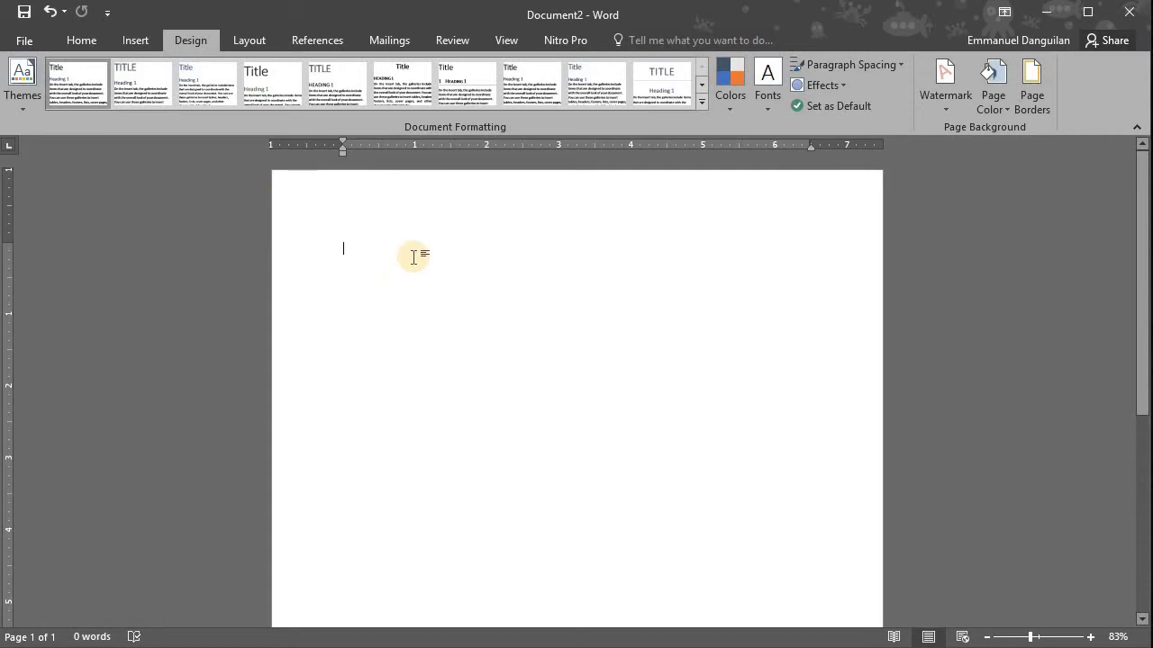
left_click(252, 40)
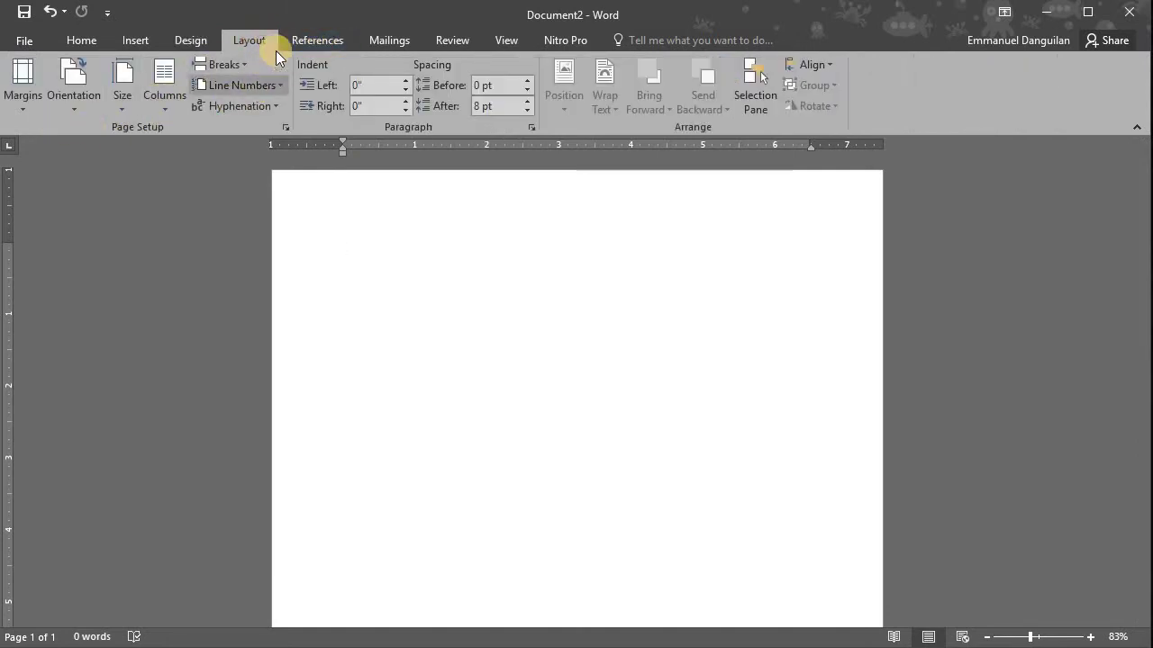
Step: Review the orientation and paper size choices, closing Page Setup unchanged, then show References
left_click(86, 111)
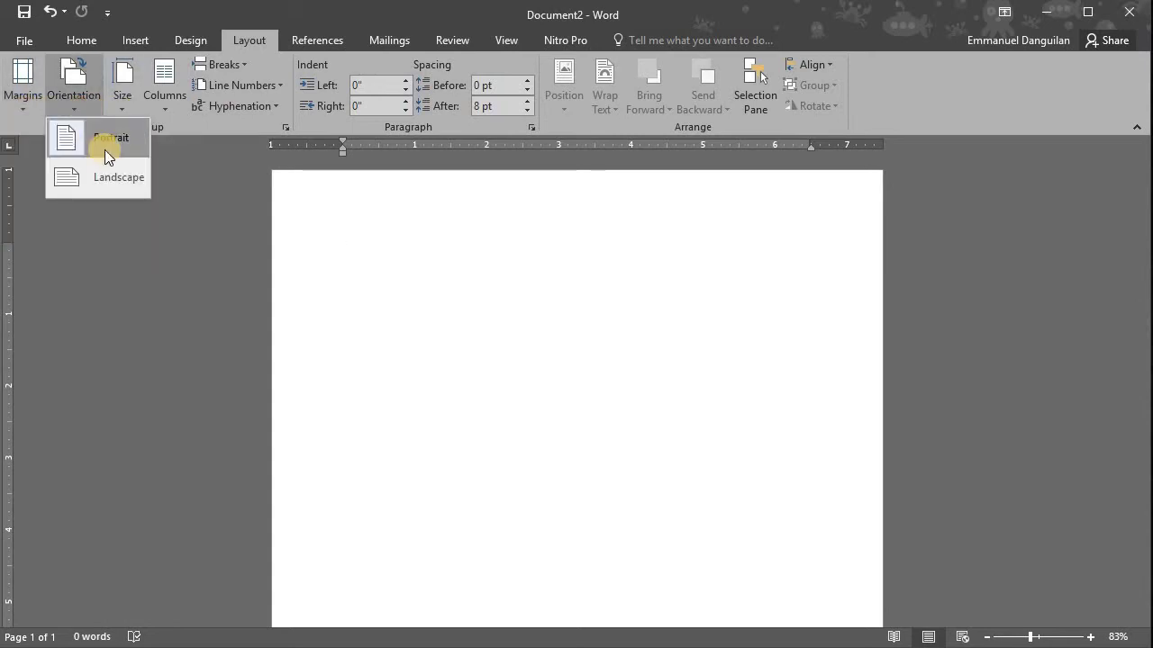
left_click(128, 108)
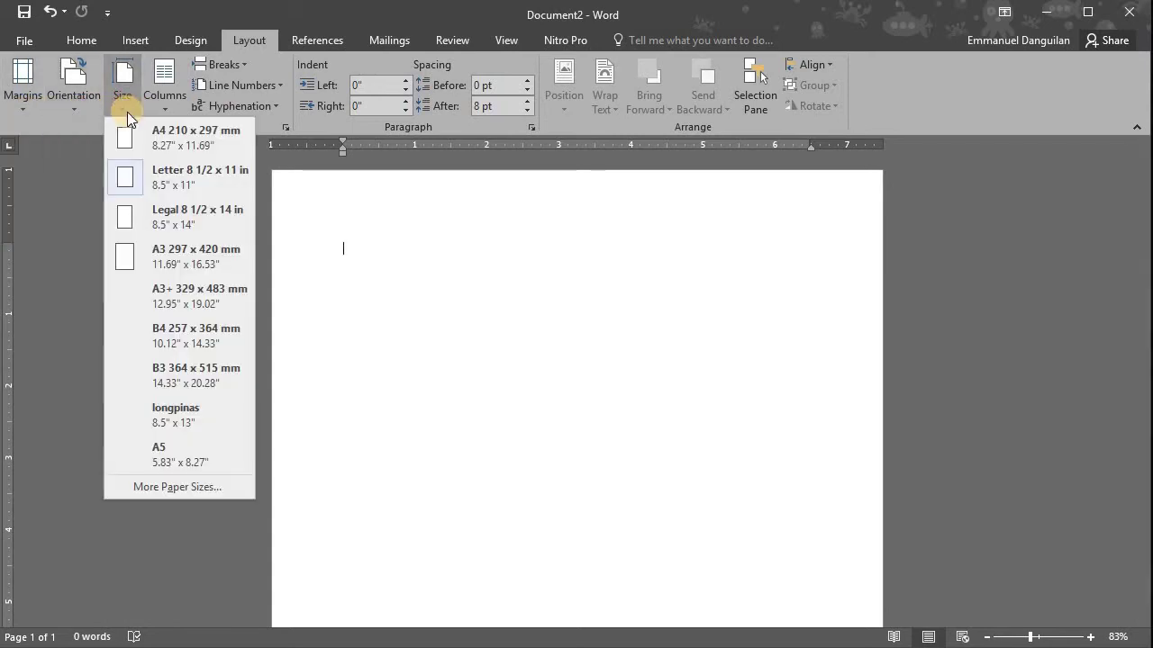
left_click(177, 488)
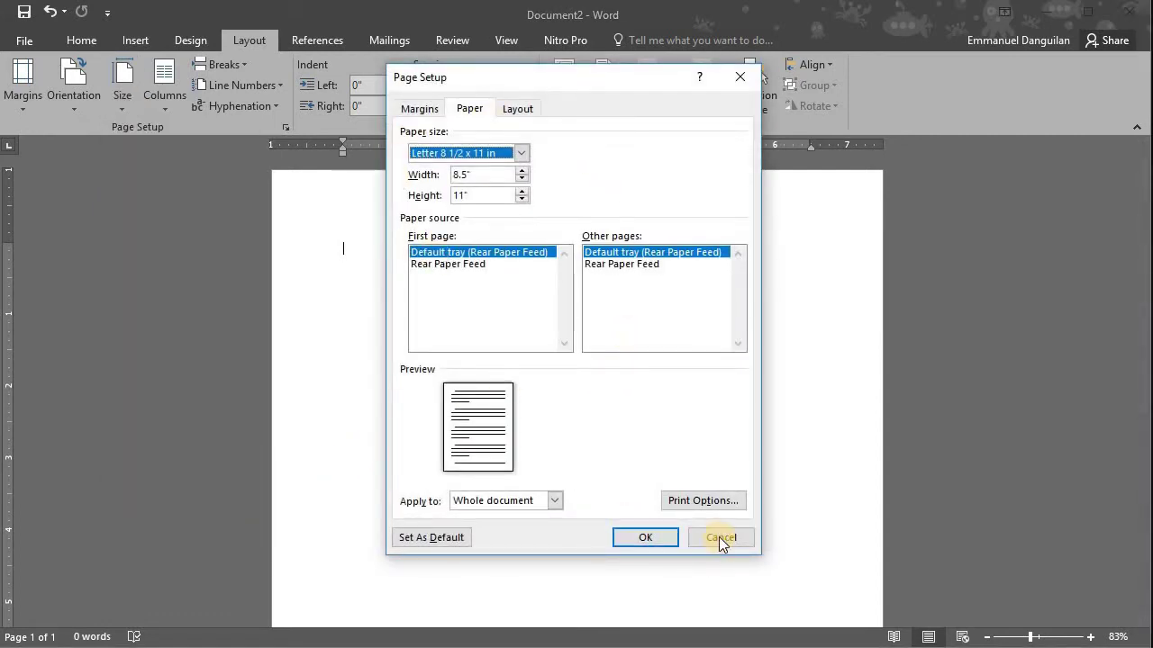
left_click(721, 538)
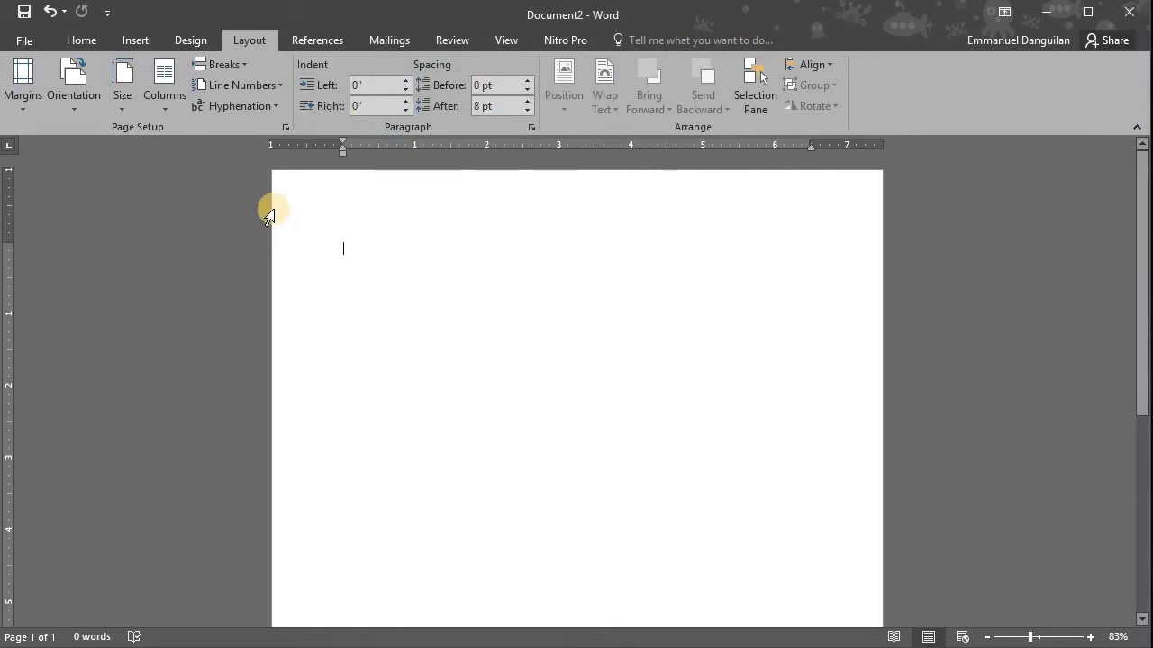
left_click(320, 40)
Step: Look through the Mailings, Review and View tabs, then return to Home
left_click(397, 41)
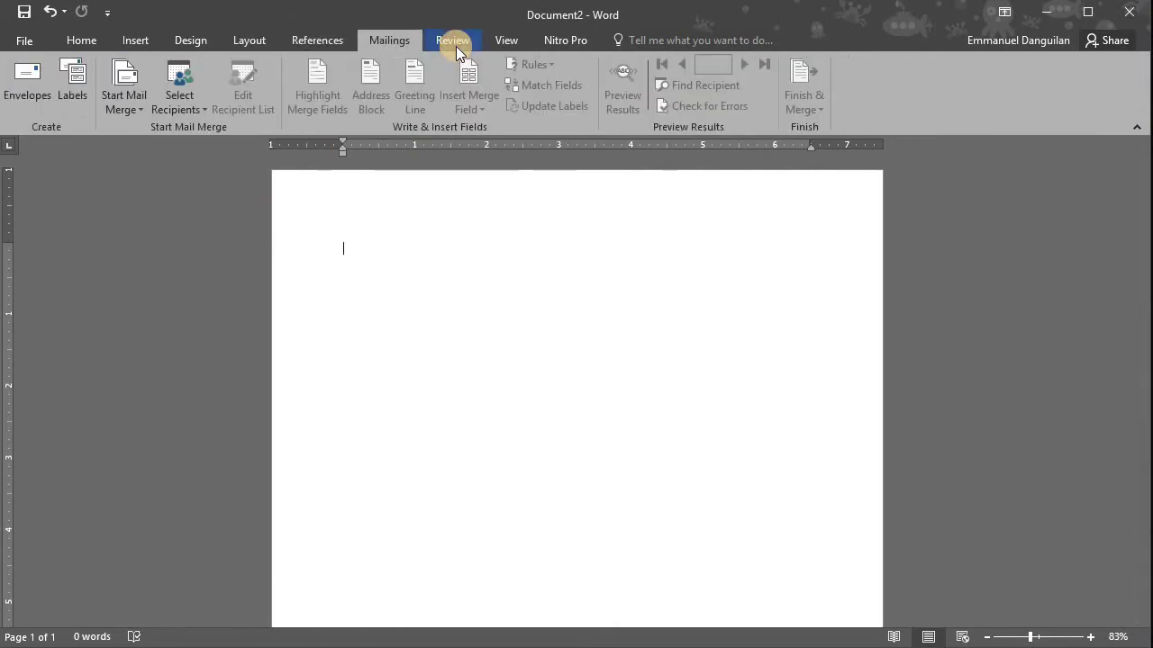
left_click(456, 46)
left_click(509, 40)
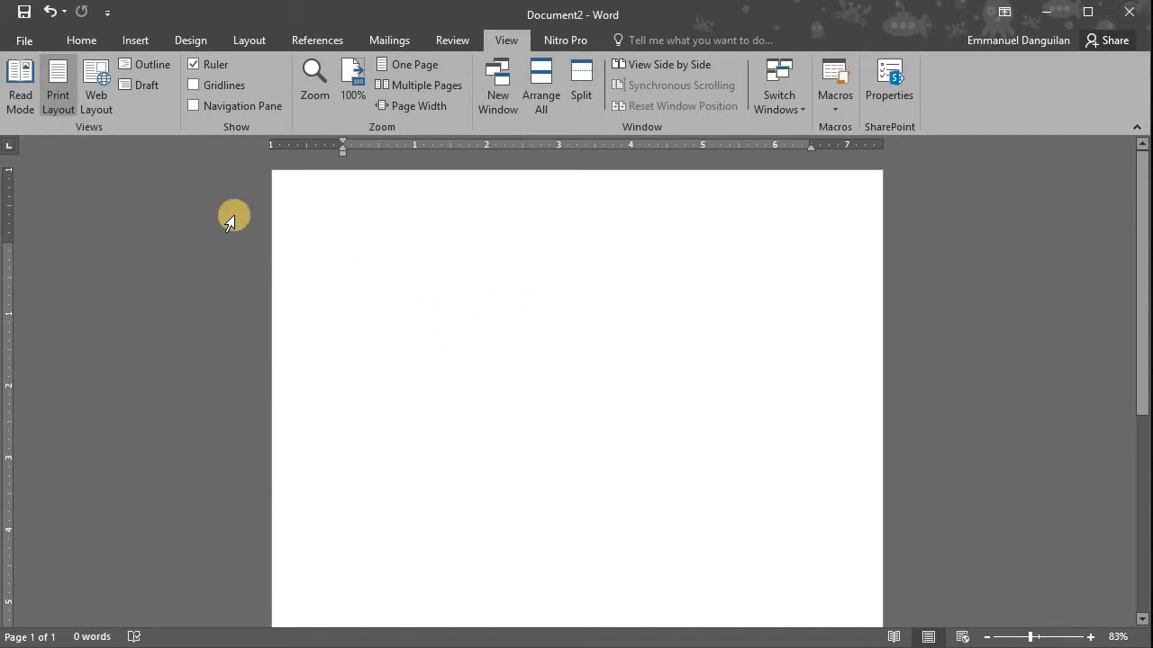
left_click(81, 41)
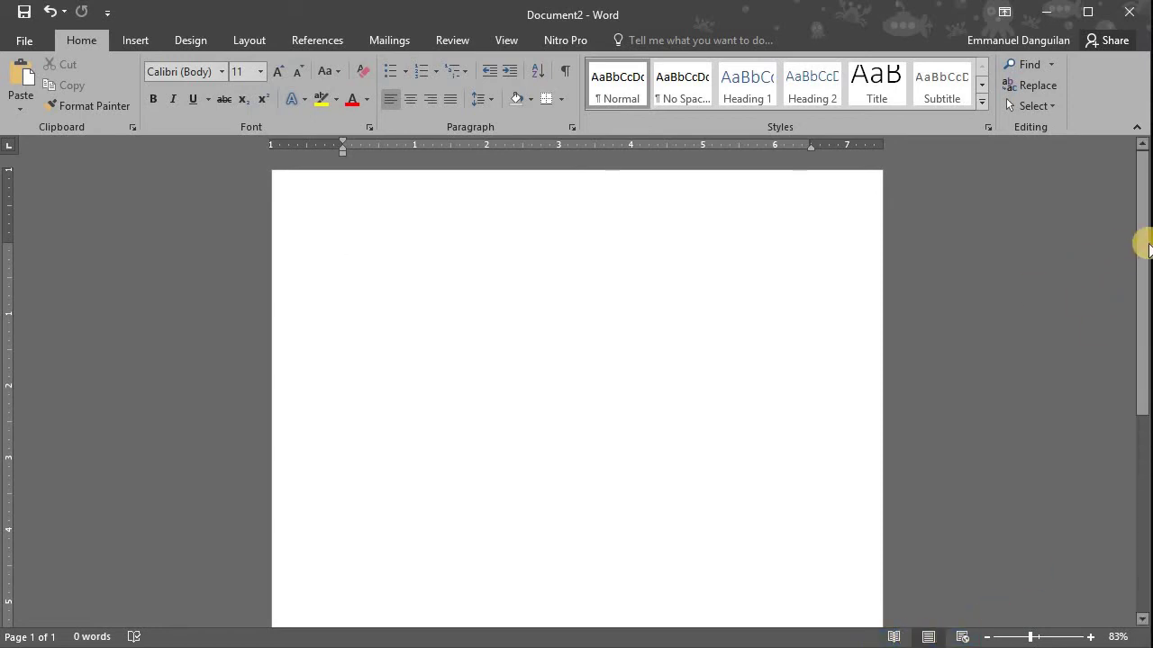
mouse_move(1145, 249)
left_mouse_down()
mouse_move(1141, 355)
mouse_move(1145, 225)
mouse_move(1146, 261)
mouse_move(1143, 206)
mouse_move(1136, 308)
mouse_move(1132, 186)
mouse_move(1140, 340)
mouse_move(1146, 182)
left_mouse_up()
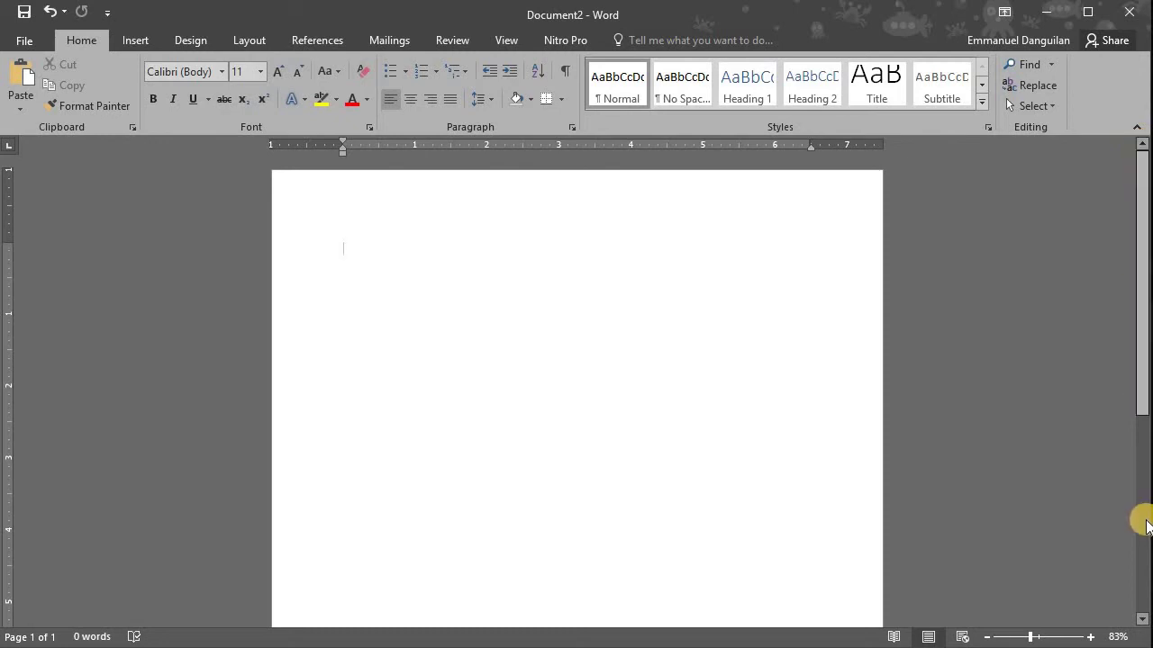
left_click(1146, 620)
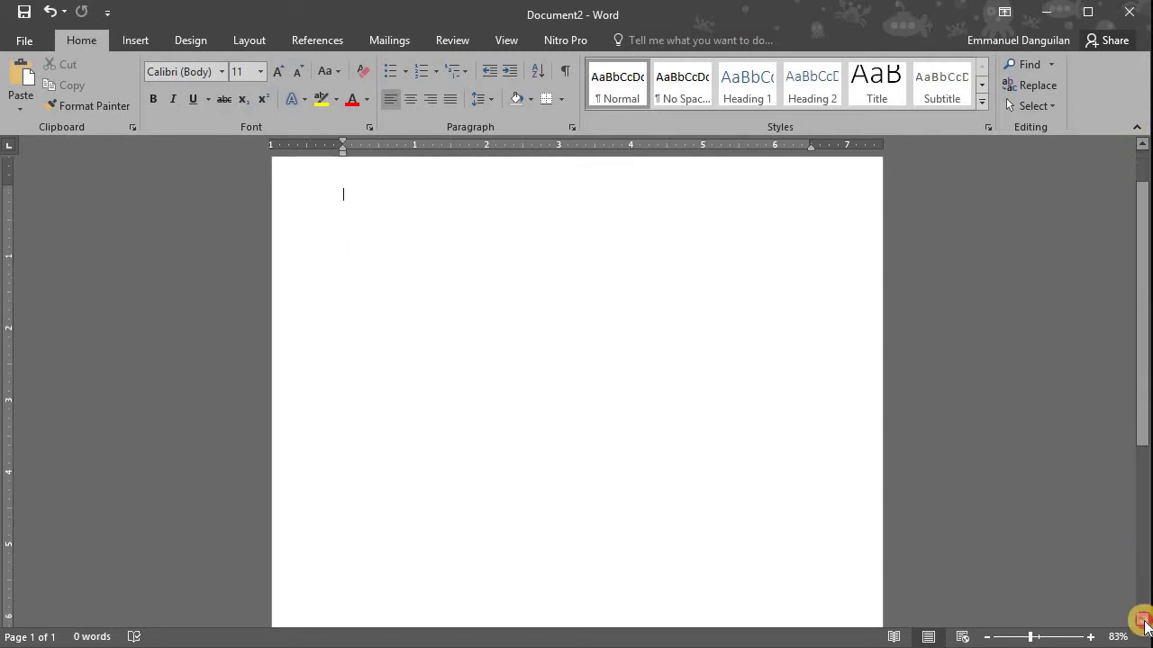
left_click(1142, 146)
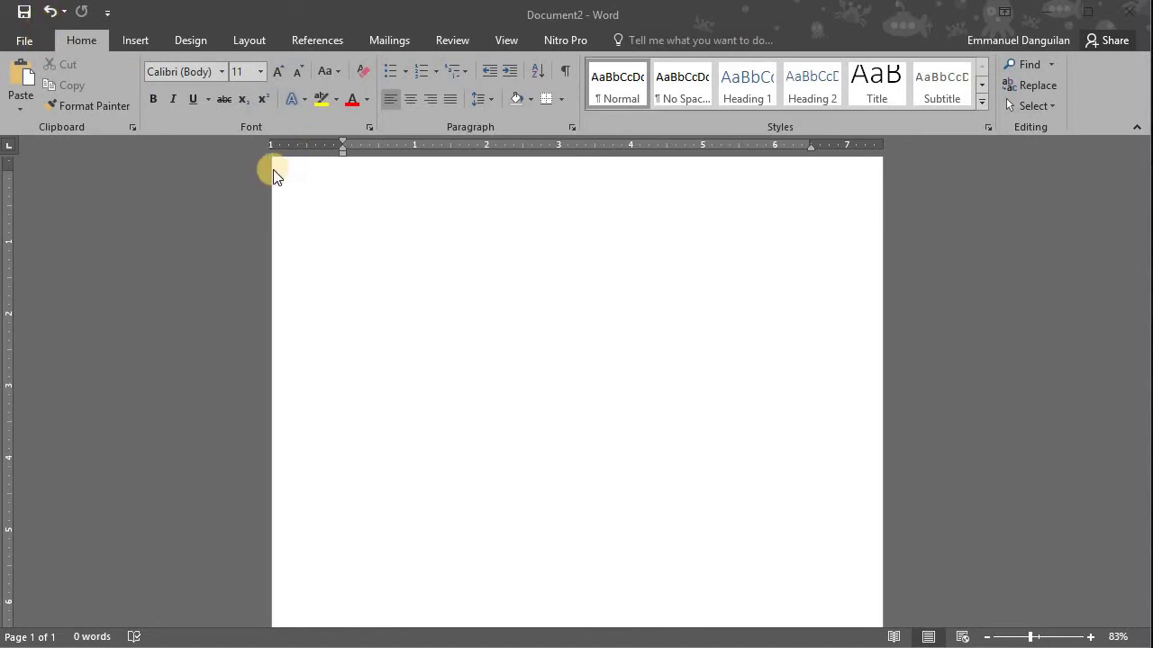
left_click(23, 45)
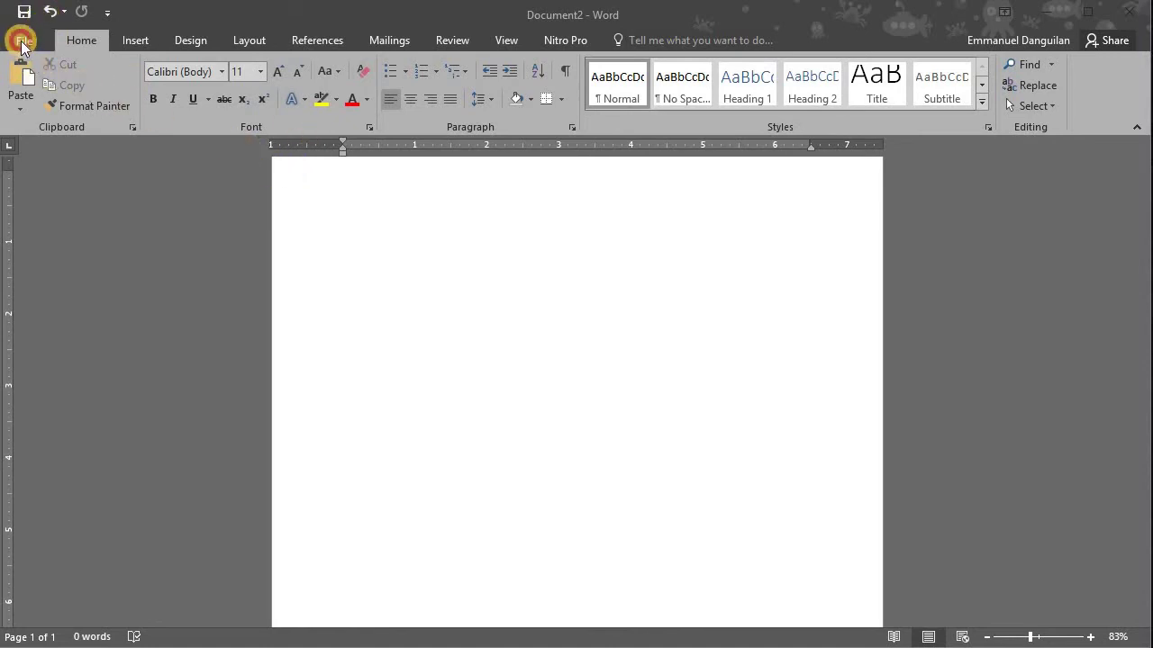
left_click(23, 42)
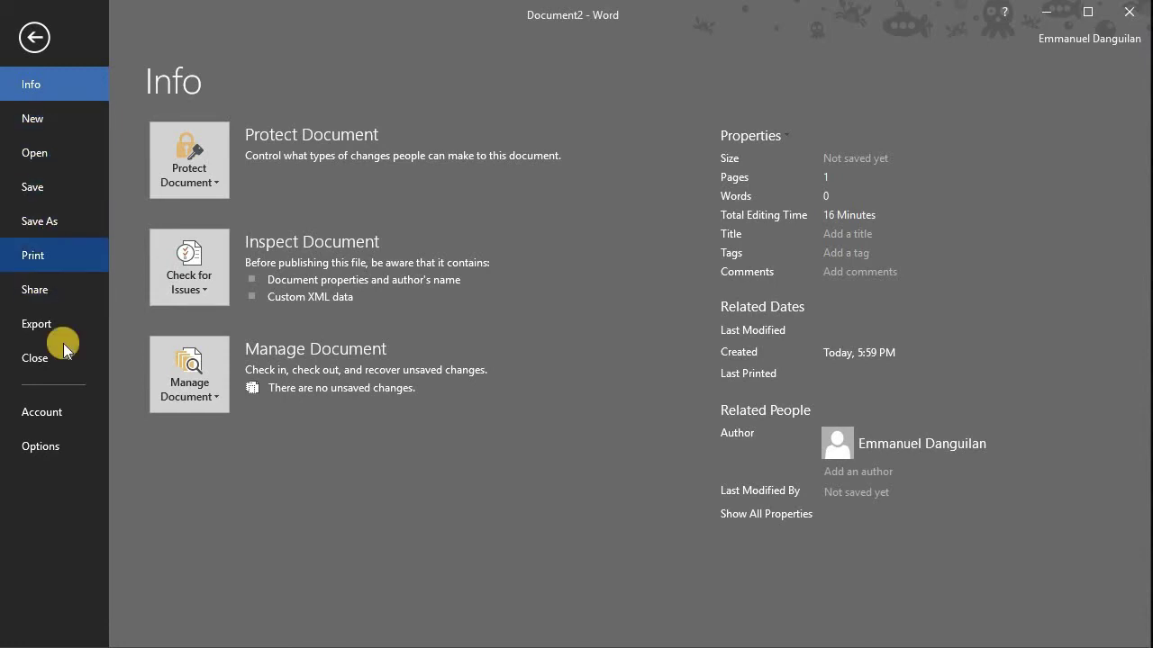
left_click(38, 36)
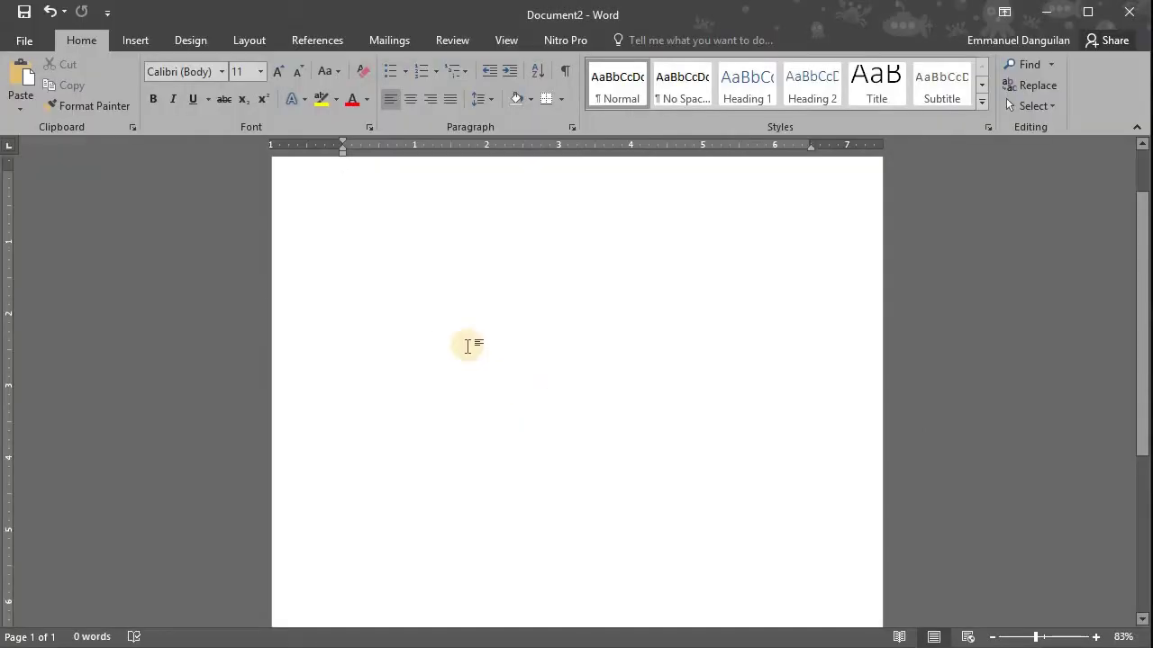
Step: Generate two sample paragraphs with =rand(2) and place the cursor at paragraph two
left_click(383, 258)
type("=rand(2)")
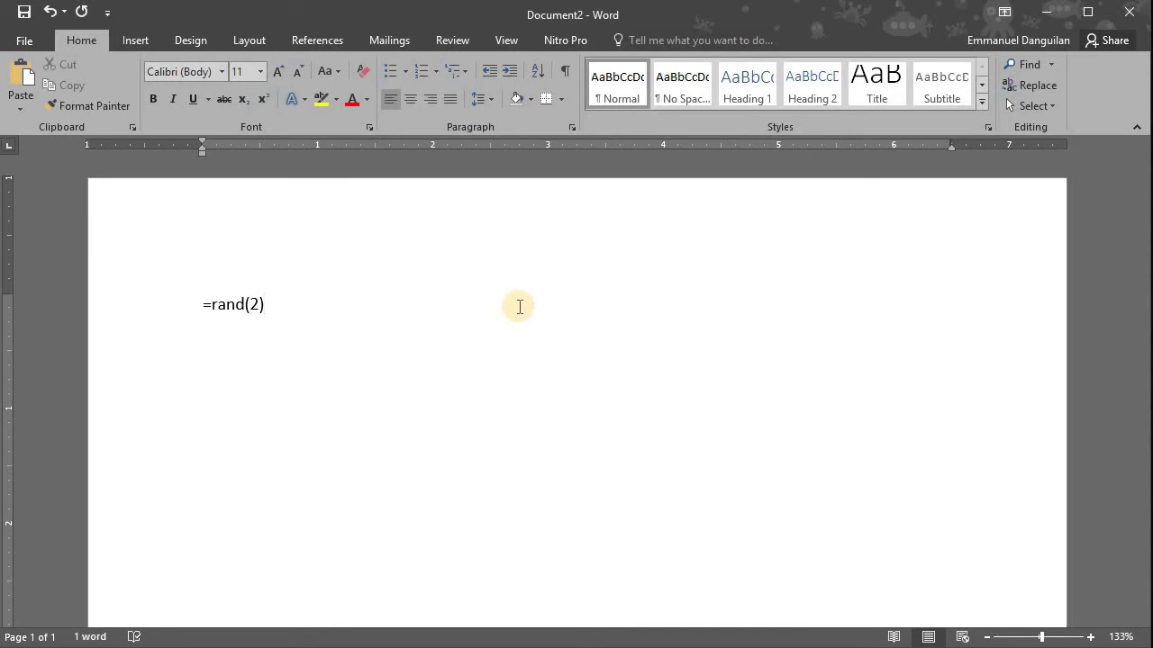
key("Return")
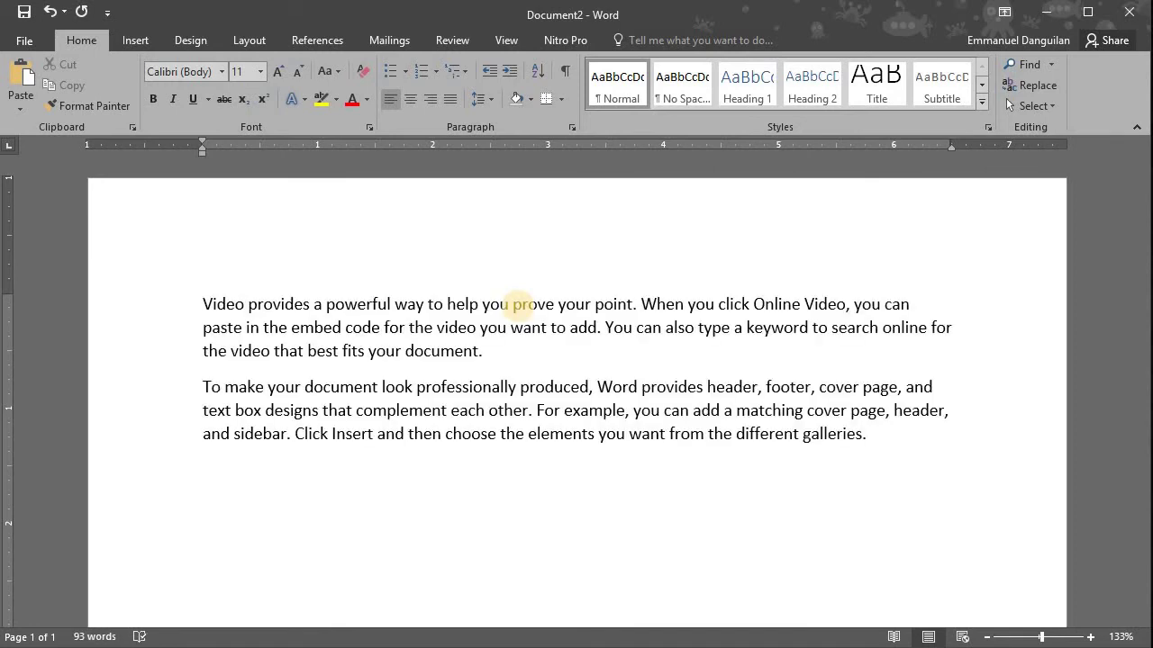
left_click(541, 351)
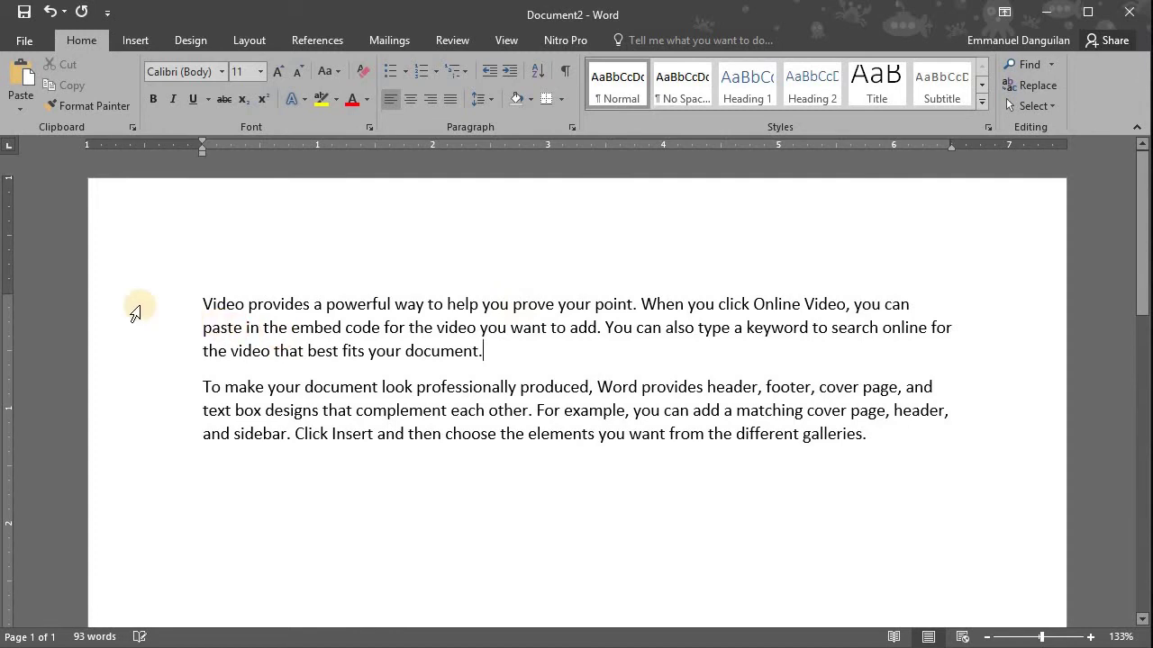
triple_click(124, 415)
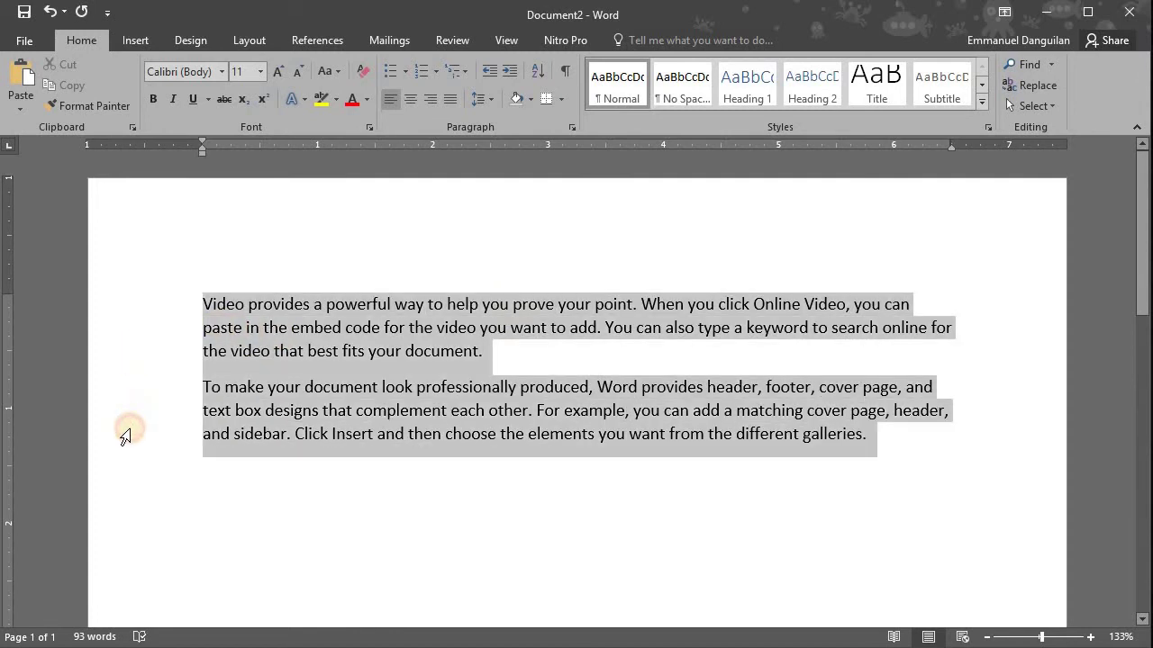
left_click(930, 484)
left_click(495, 351)
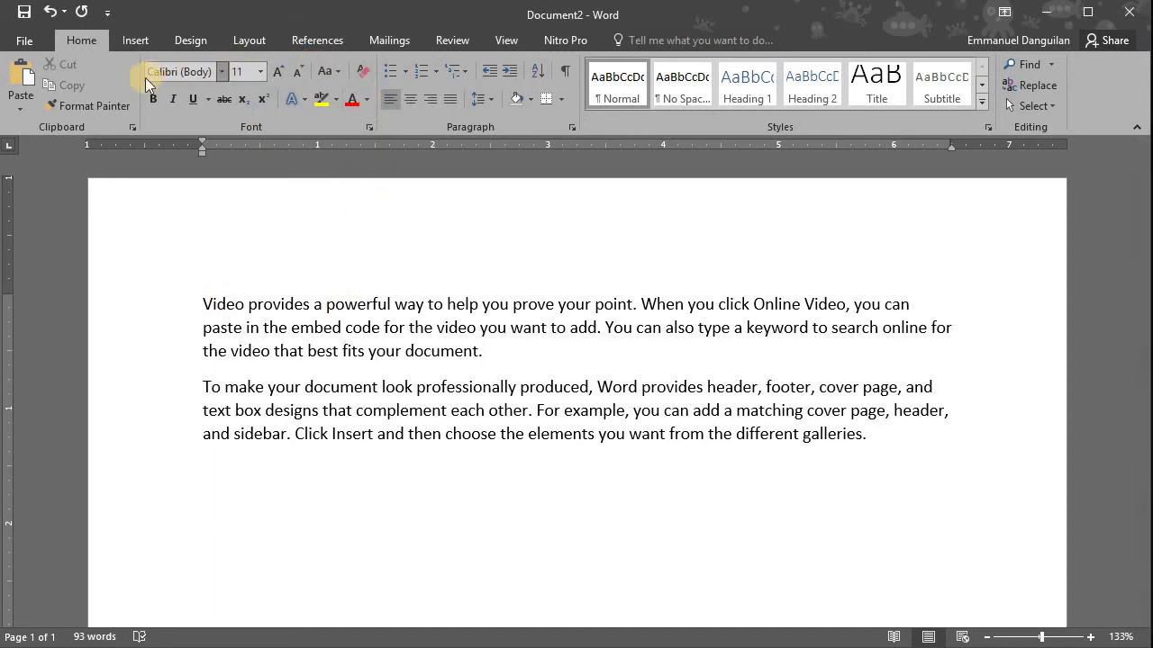
key("Right")
left_click(222, 72)
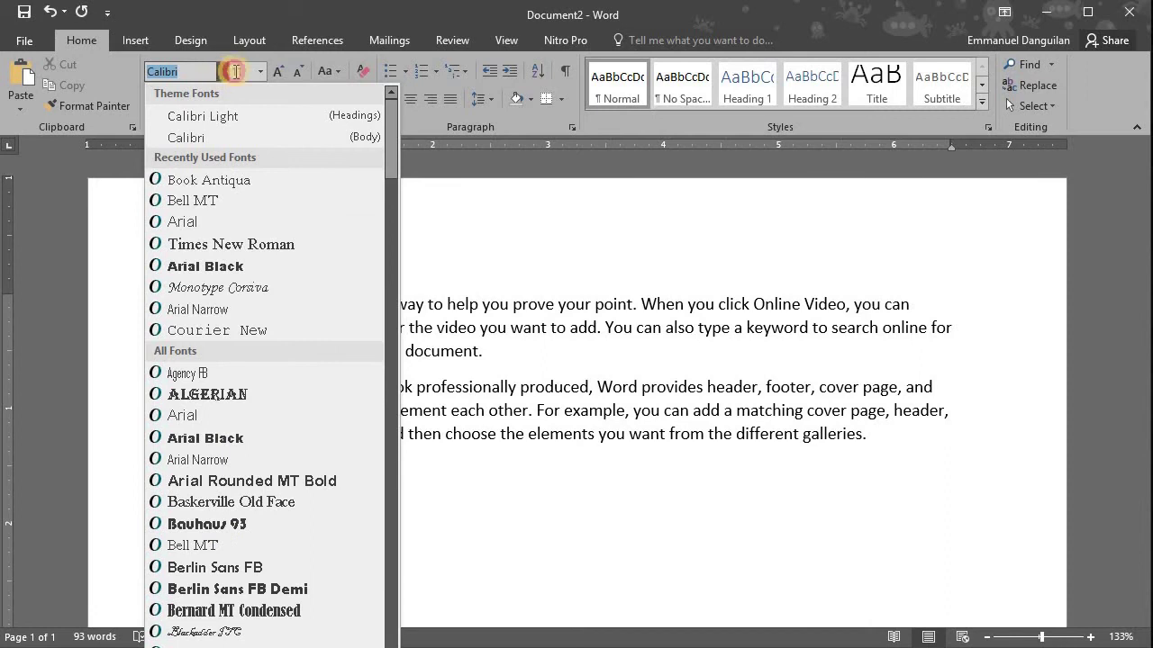
left_click(235, 71)
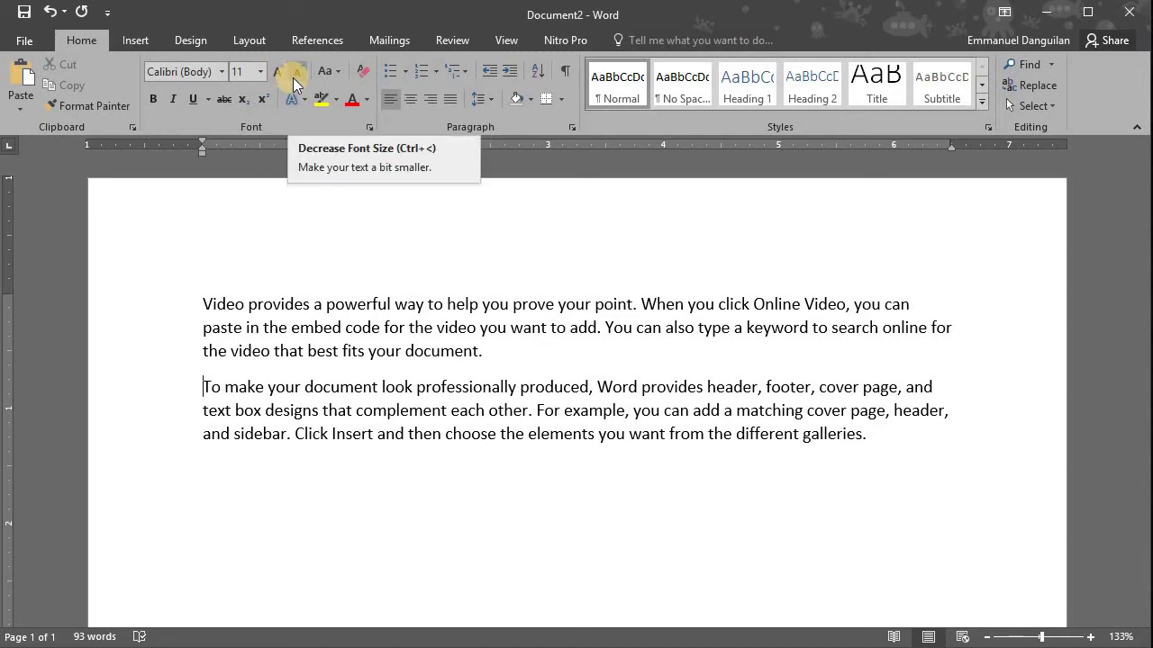
left_click(342, 72)
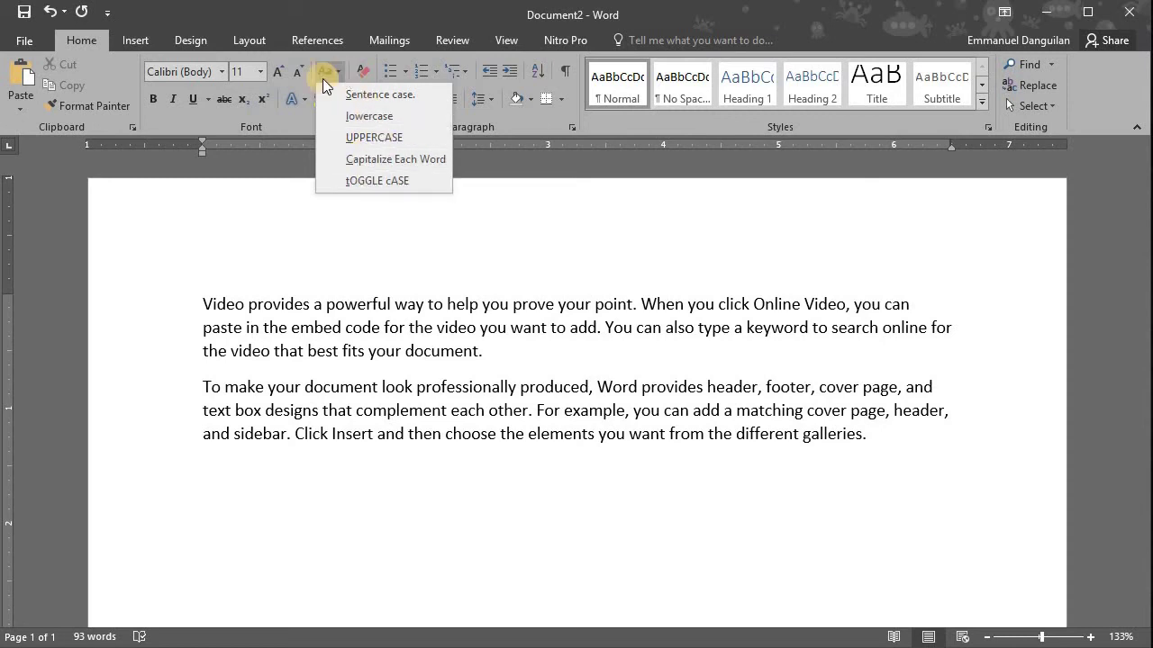
left_click(286, 121)
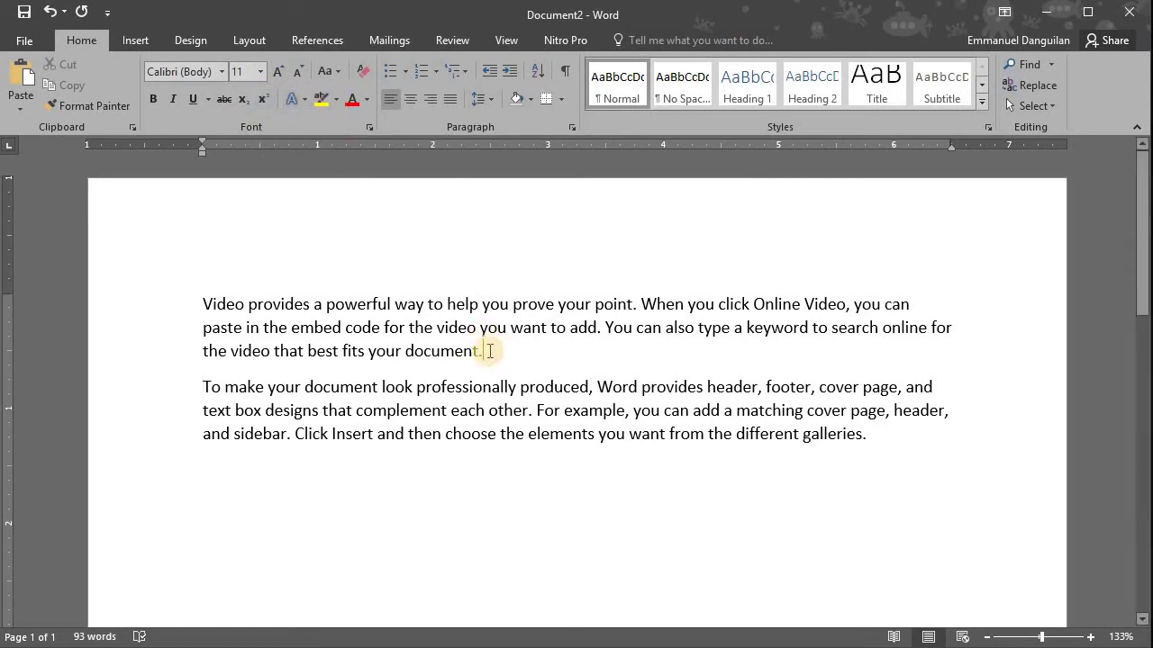
Step: Select the opening word Video at the top of the document
scroll(488, 341, "up", 2)
scroll(488, 341, "up", 1)
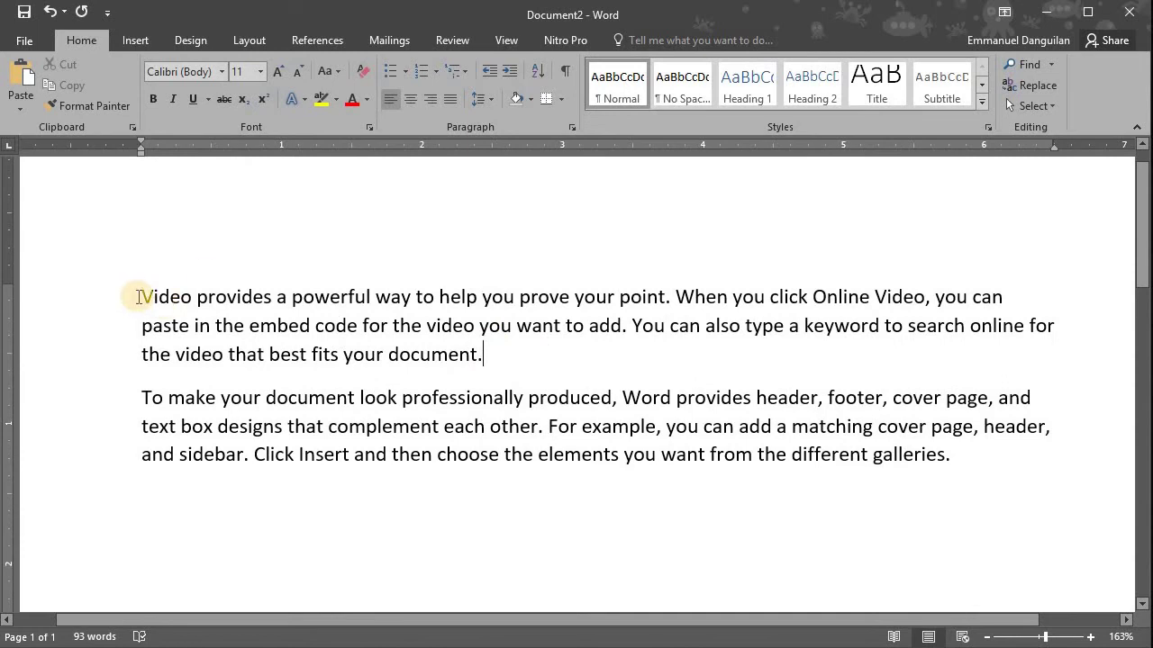
left_click_drag(140, 297, 525, 370)
left_click(607, 366)
left_click_drag(142, 298, 195, 297)
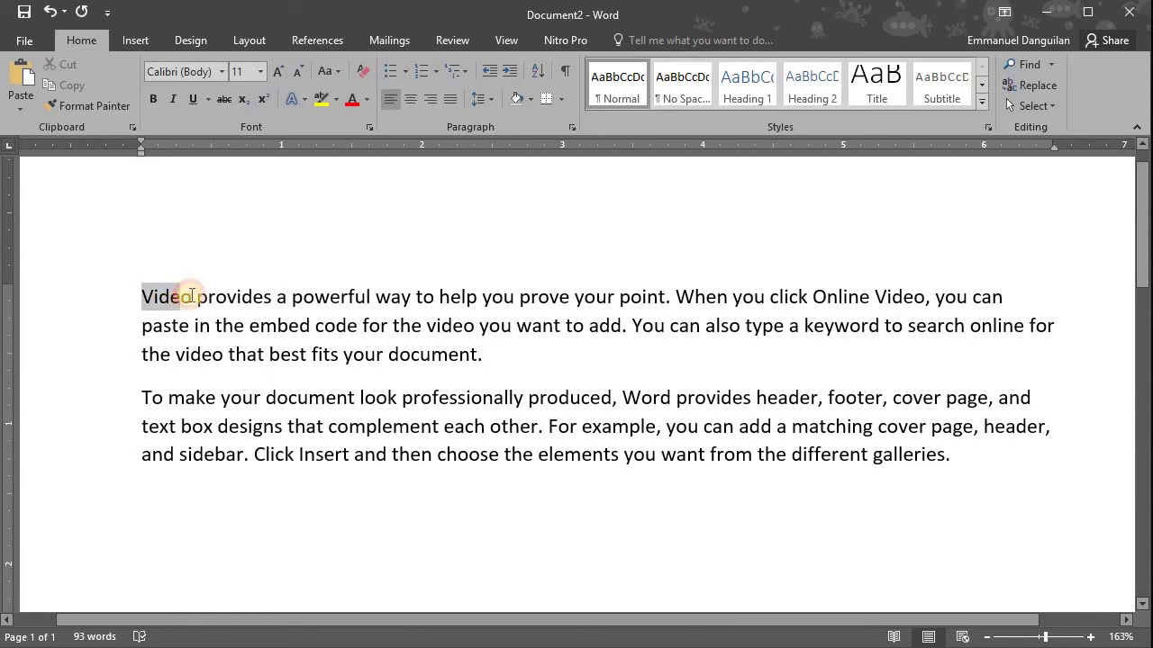
left_click(278, 325)
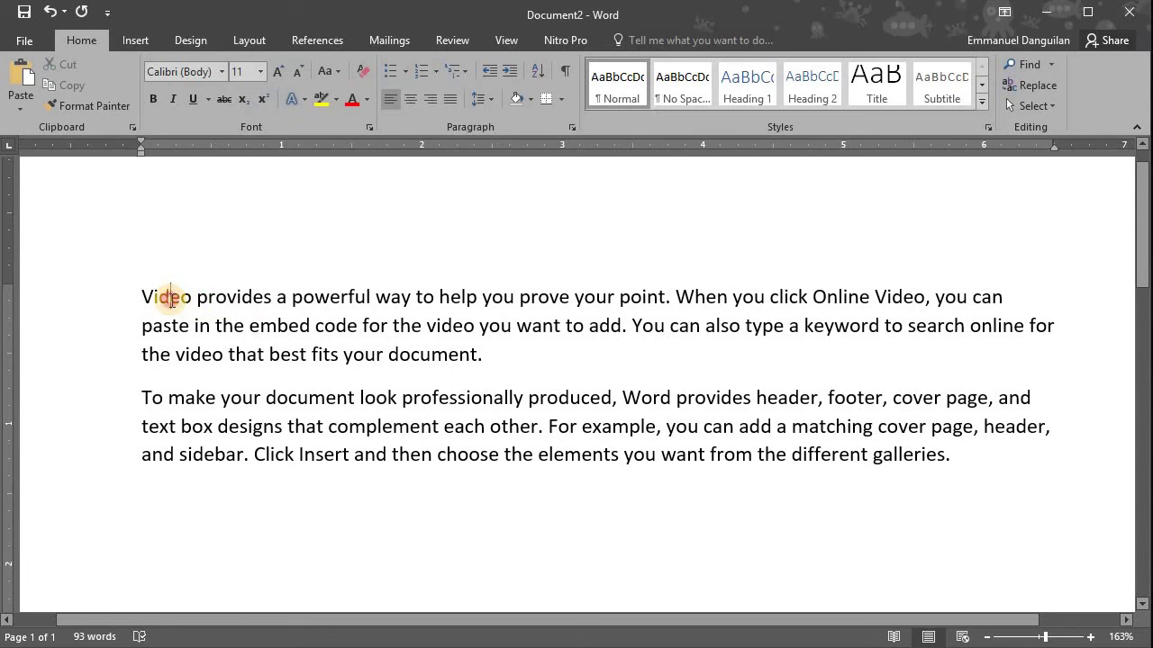
double_click(171, 299)
left_click(167, 297)
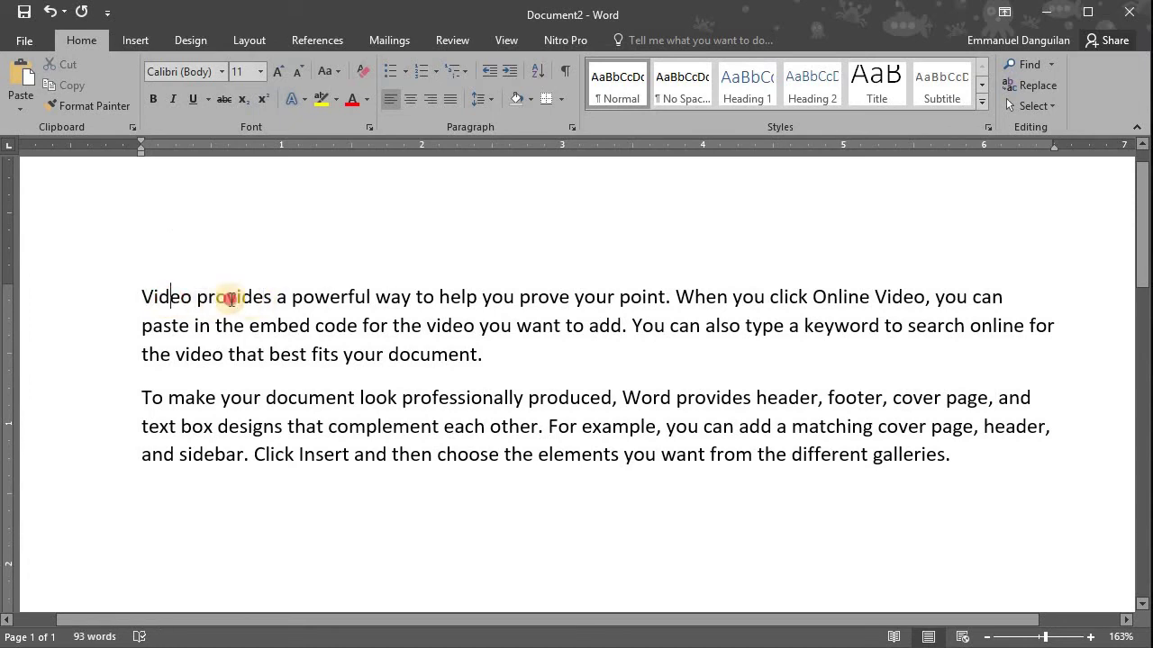
left_click_drag(231, 300, 887, 298)
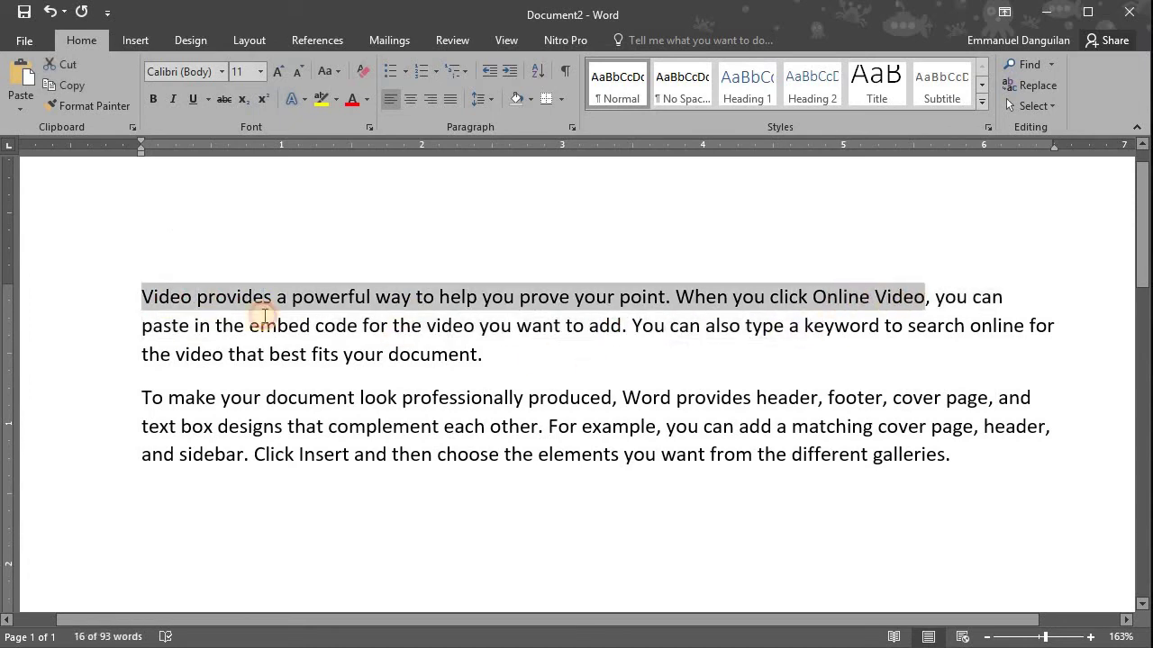
left_click(155, 293)
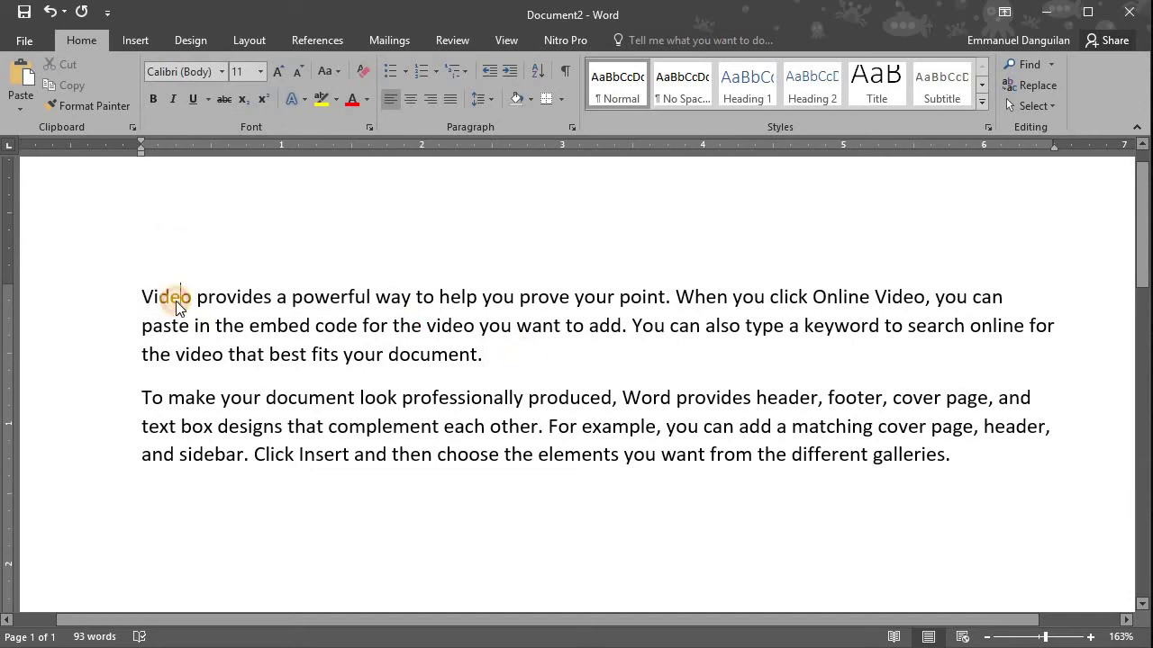
double_click(176, 301)
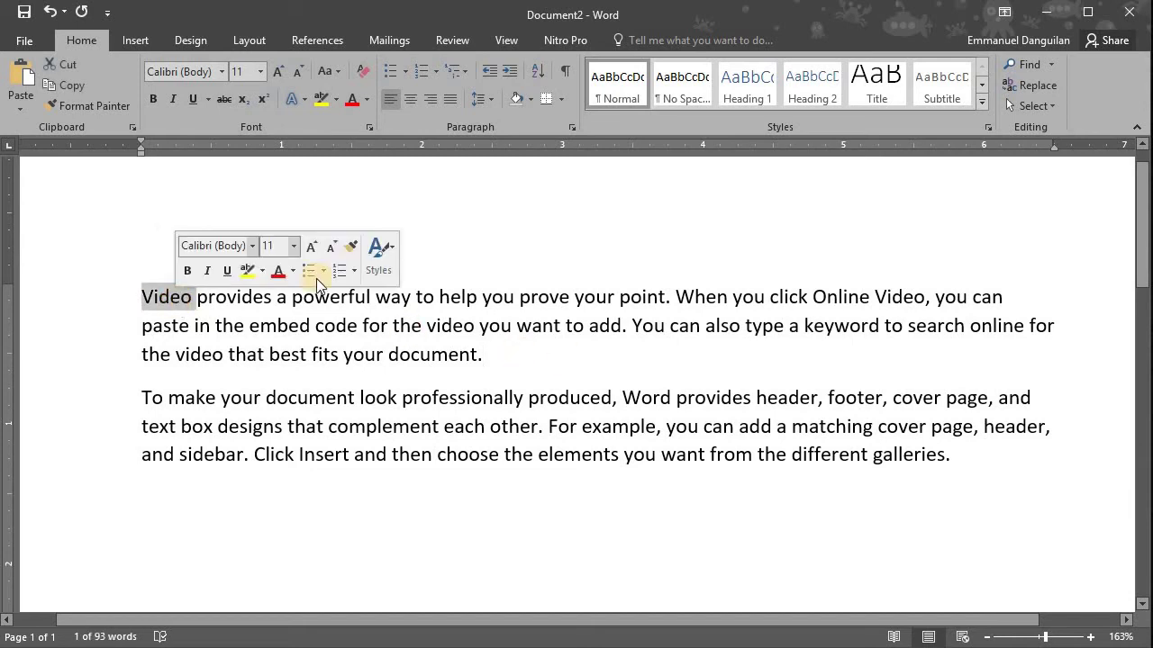
Step: Set Video in Arial Black at 18 pt
left_click(220, 72)
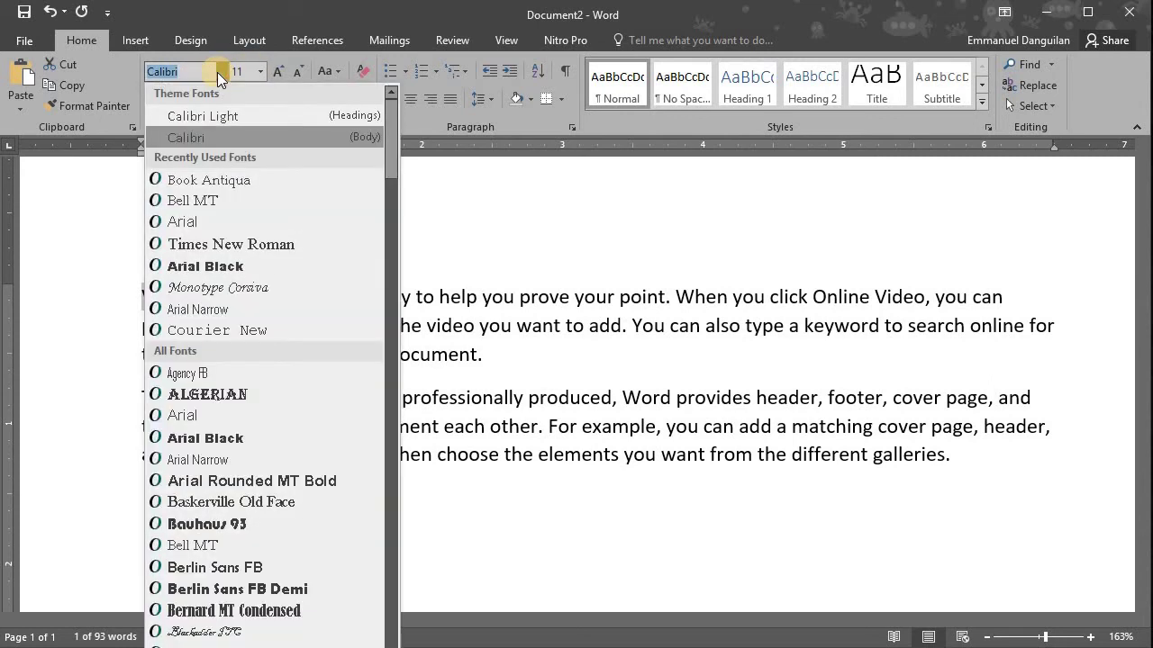
left_click(214, 267)
left_click(257, 303)
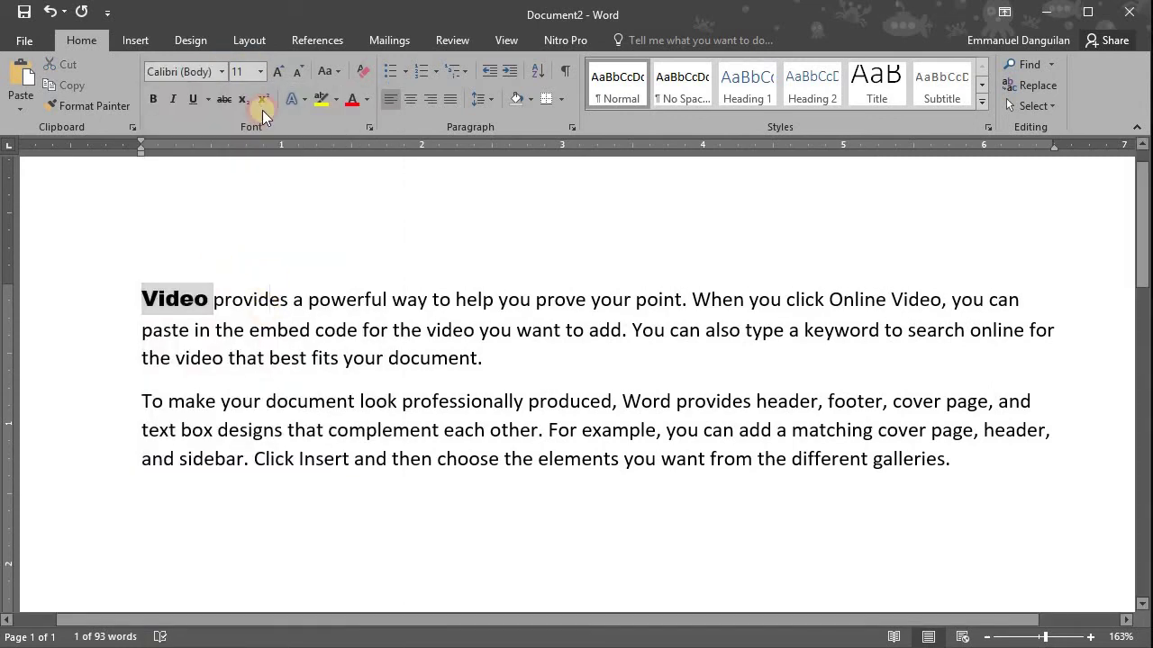
double_click(181, 298)
left_click(260, 71)
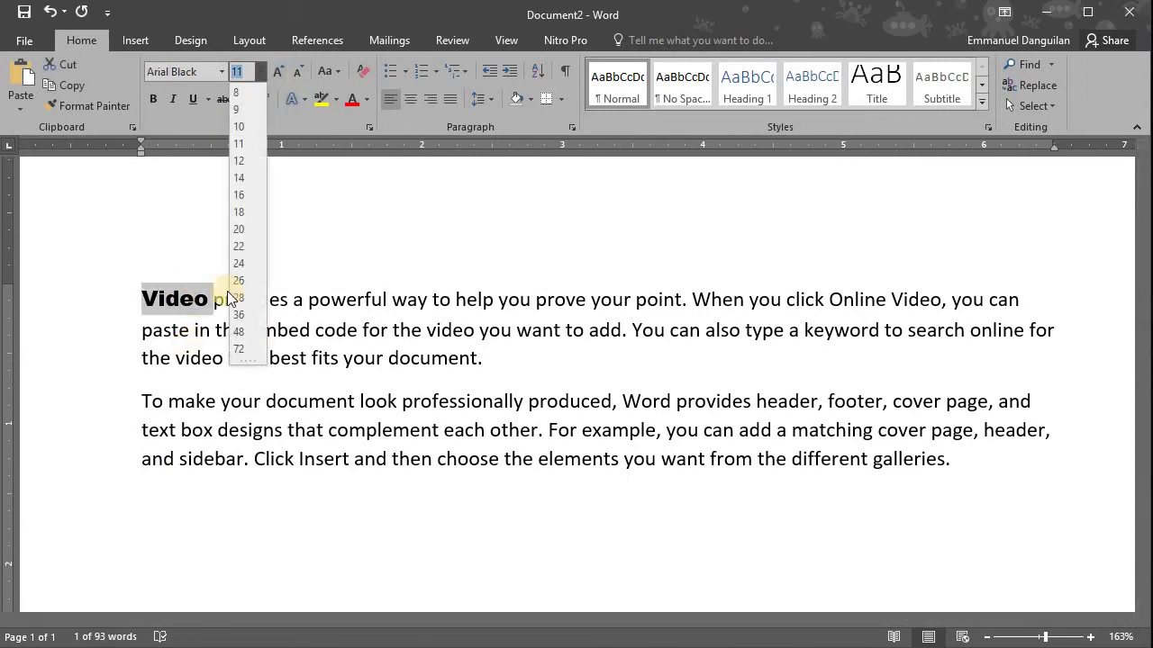
left_click(243, 213)
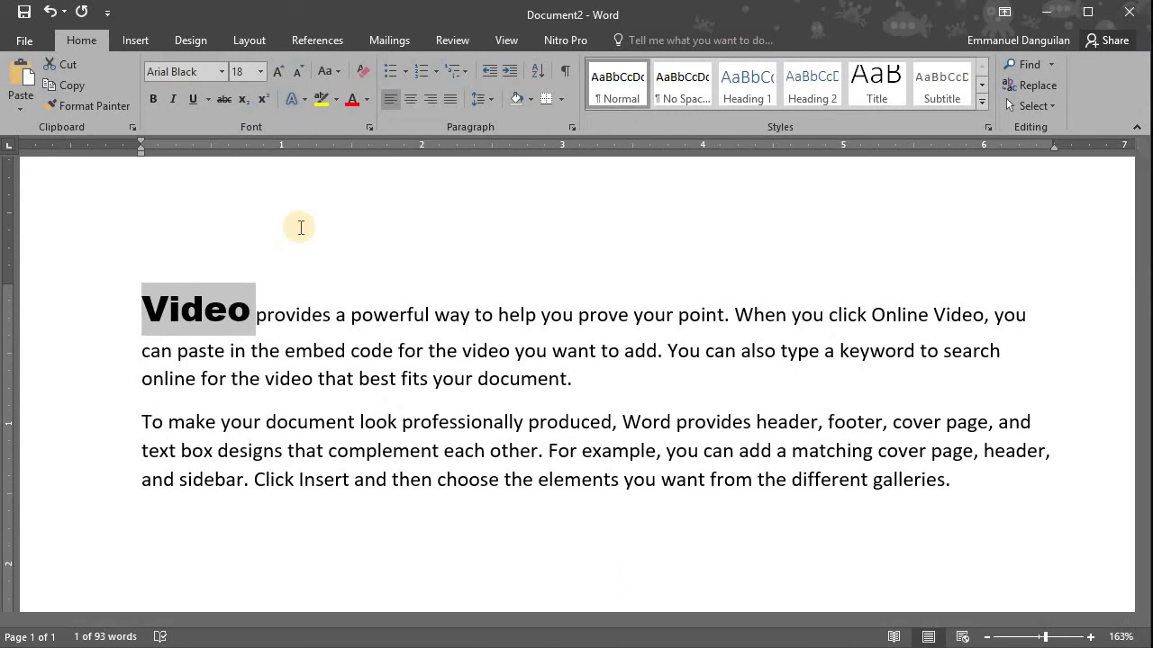
left_click(258, 311)
Step: Resize Video with the grow and shrink font buttons to 20 pt
double_click(237, 274)
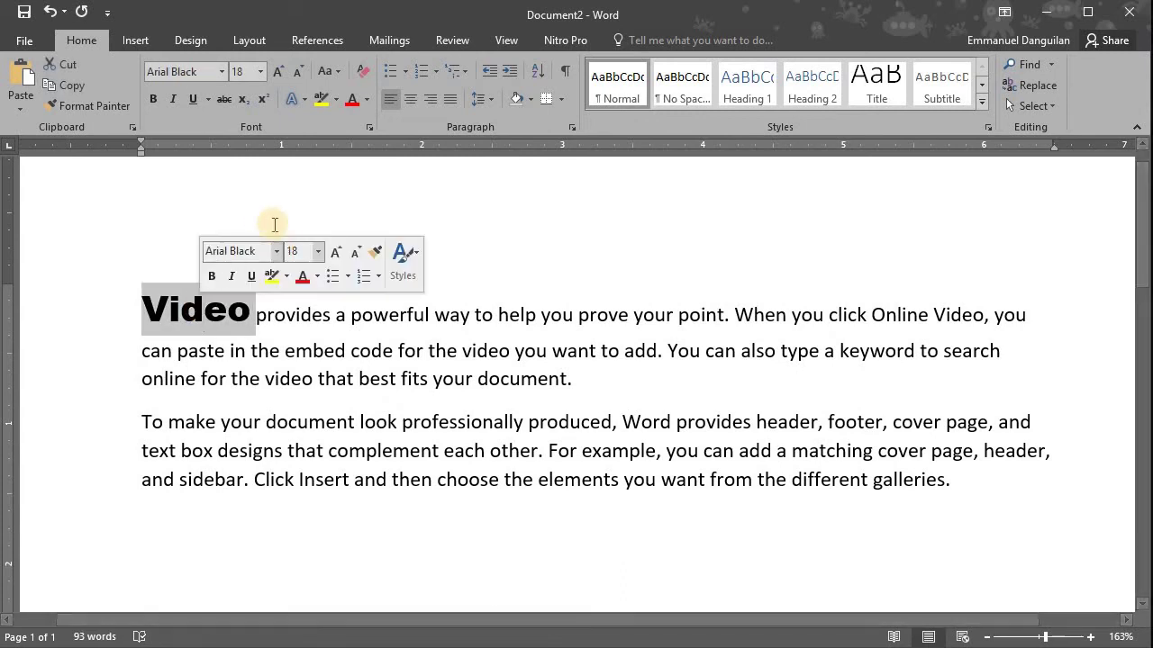
left_click(438, 315)
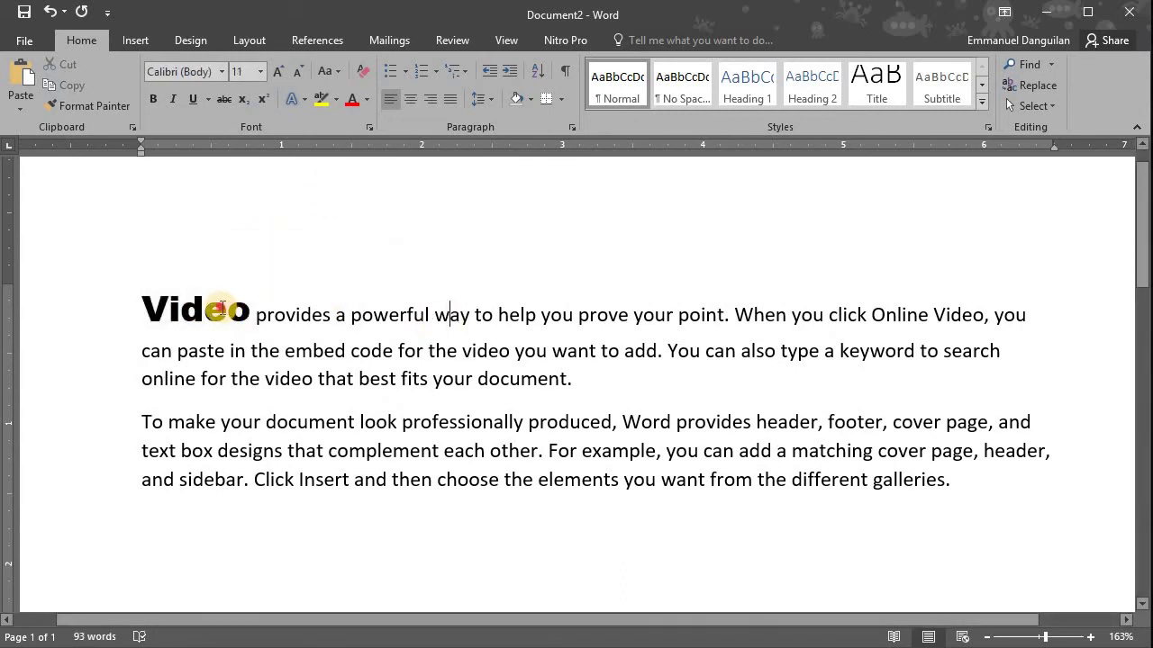
double_click(225, 311)
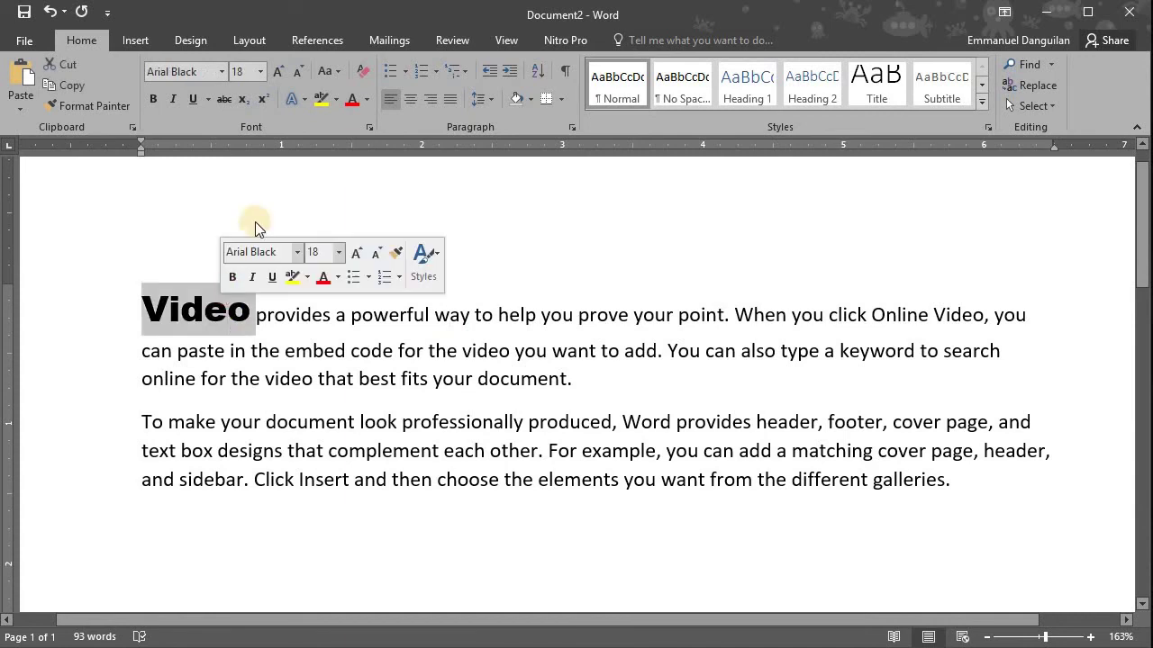
left_click(298, 72)
left_click(275, 70)
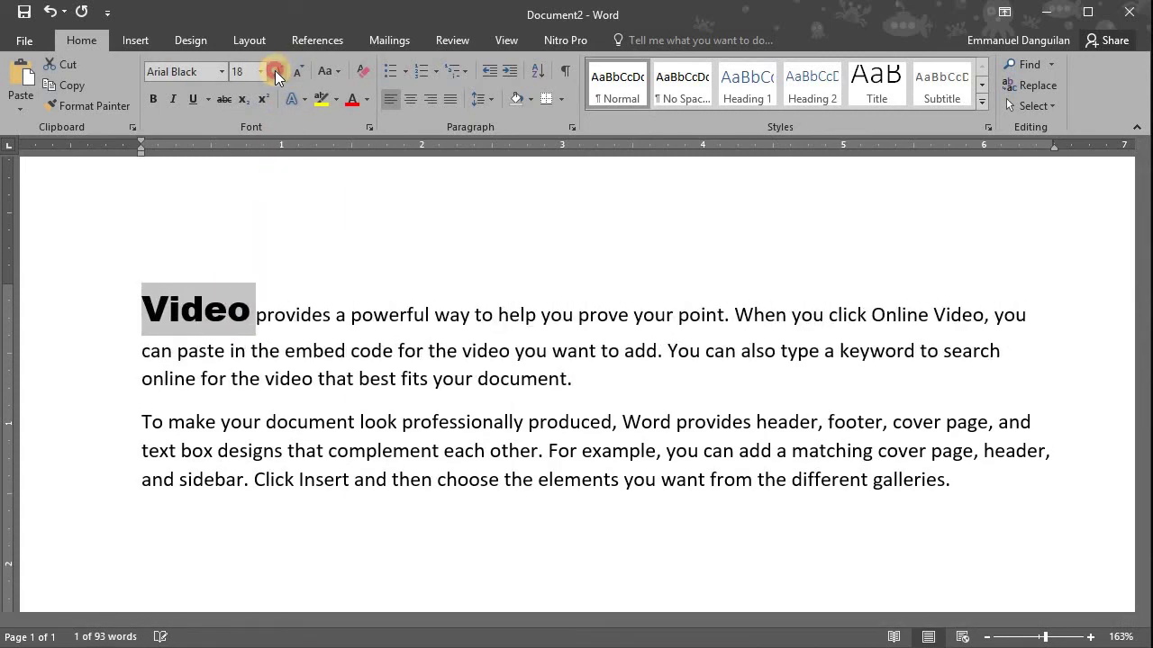
left_click(275, 70)
left_click(299, 77)
left_click(299, 76)
left_click(282, 76)
left_click(282, 76)
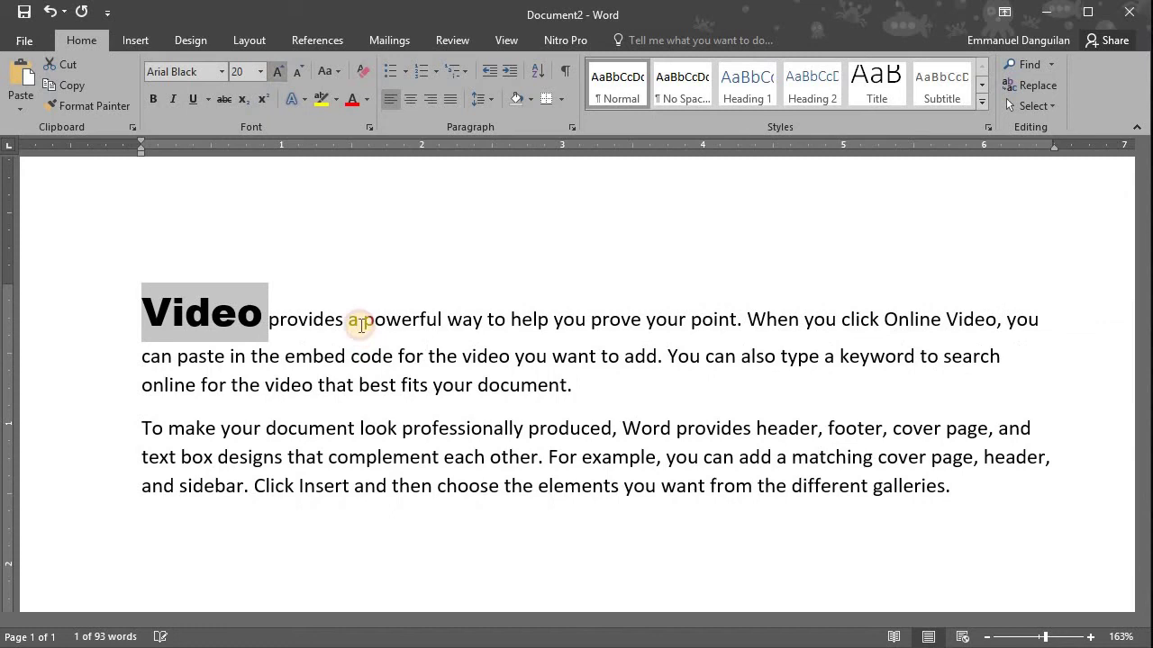
double_click(224, 317)
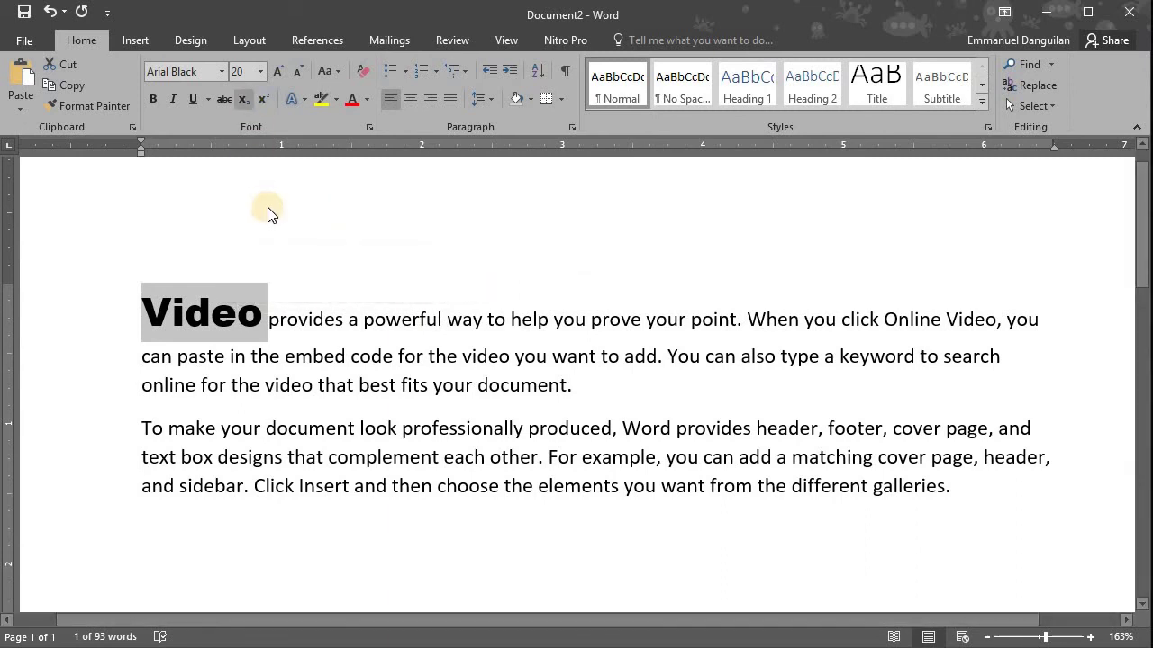
Step: Change Video to Monotype Corsiva at 14 pt
left_click(325, 320)
left_click_drag(165, 315, 263, 317)
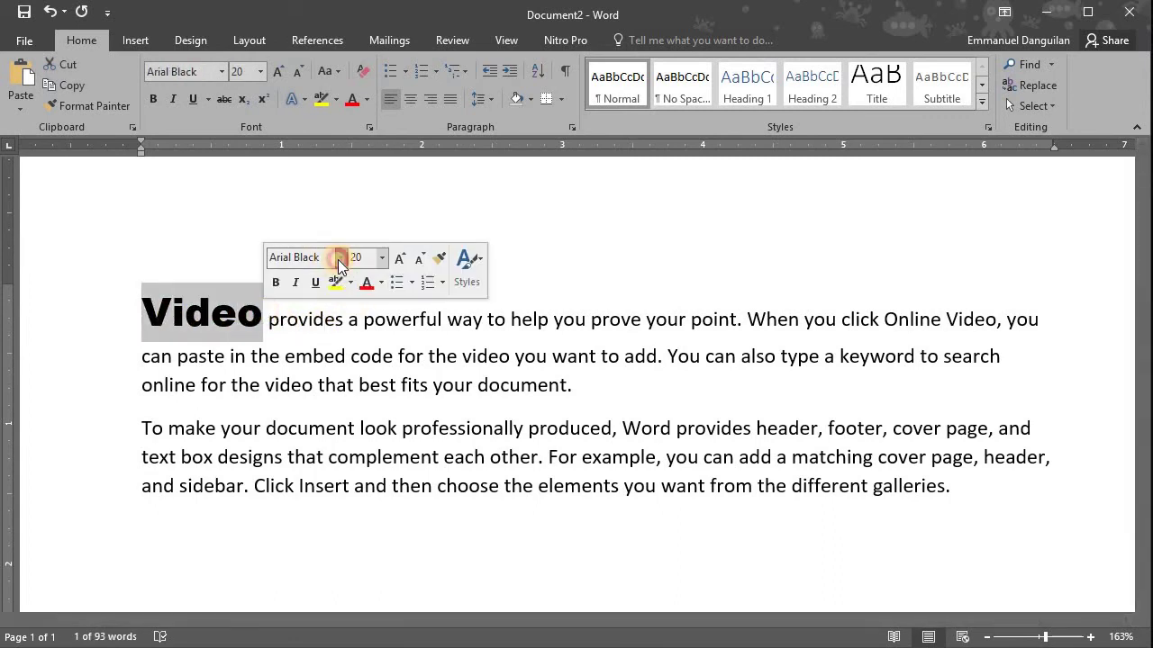
left_click(339, 260)
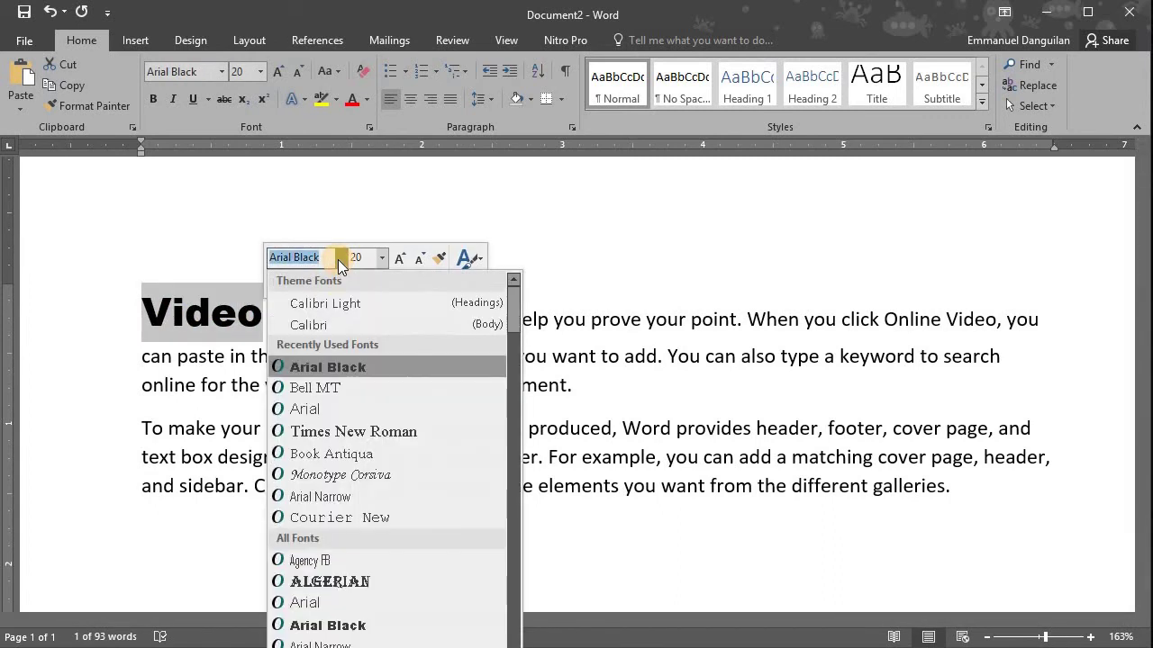
left_click(351, 474)
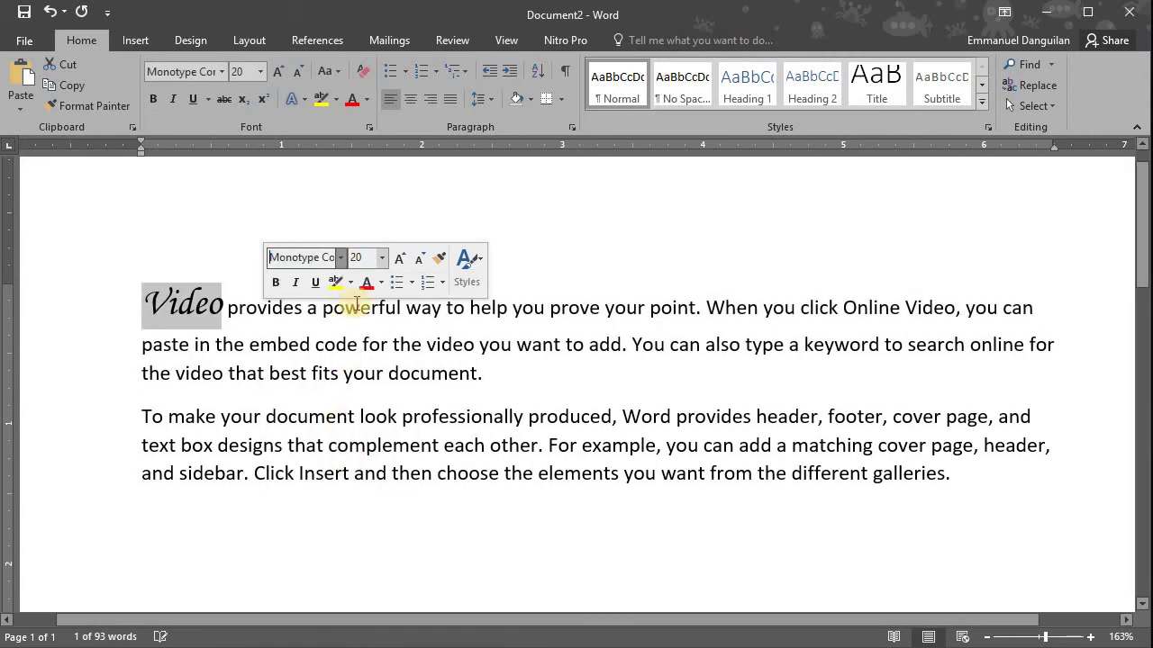
left_click(376, 259)
left_click(380, 258)
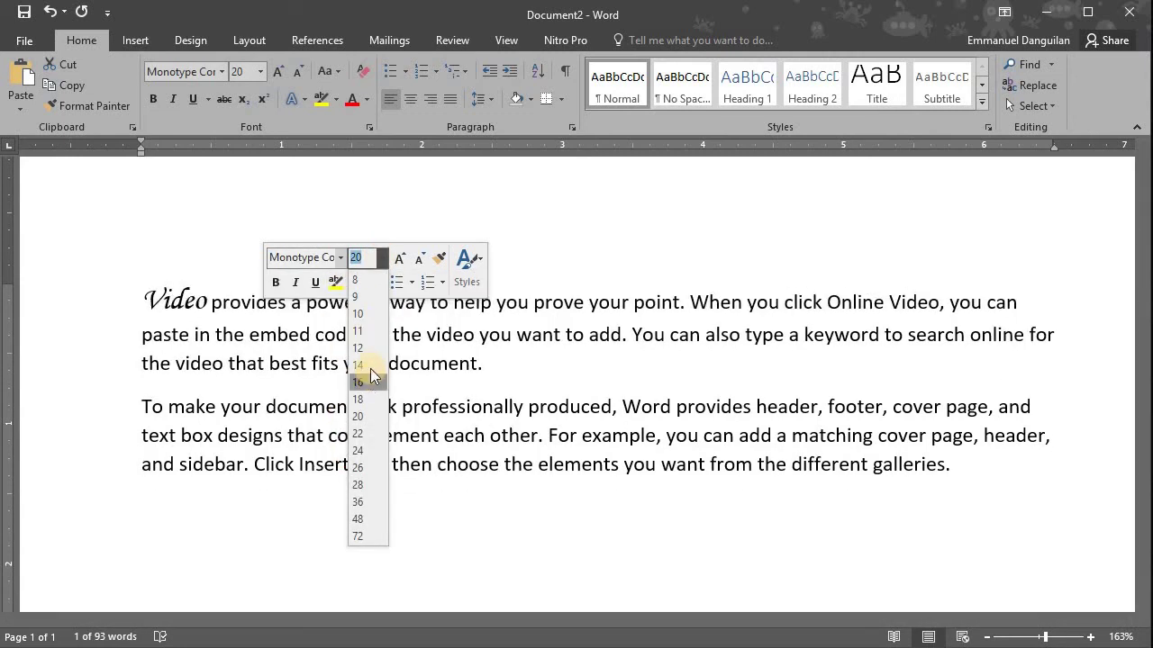
left_click(370, 367)
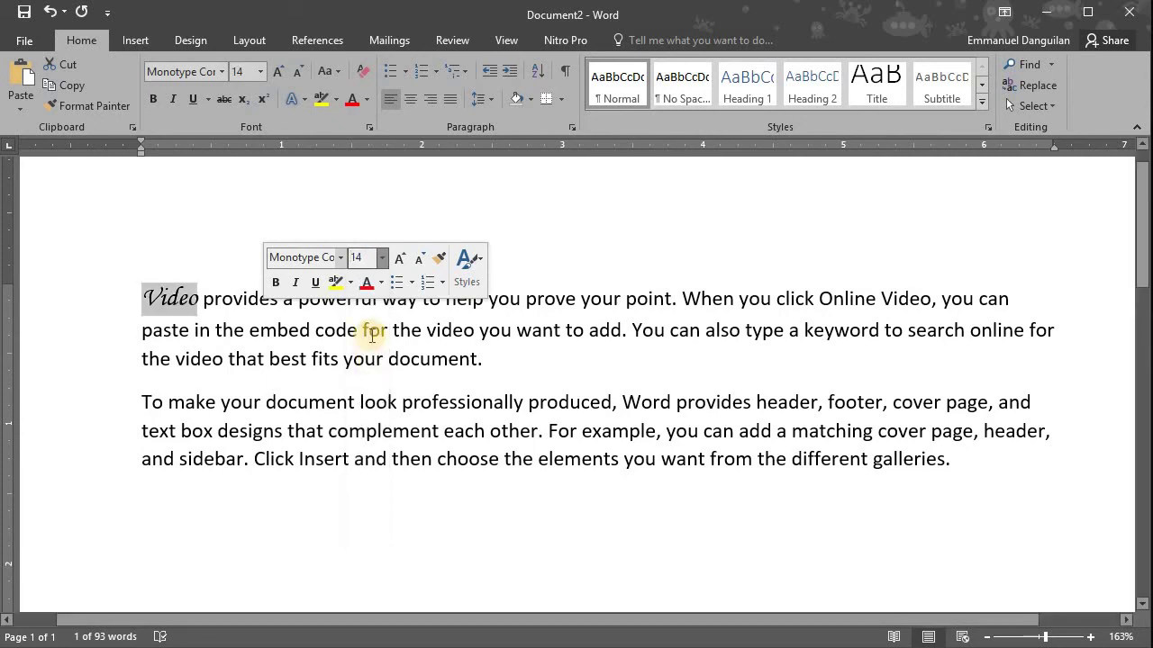
left_click(420, 329)
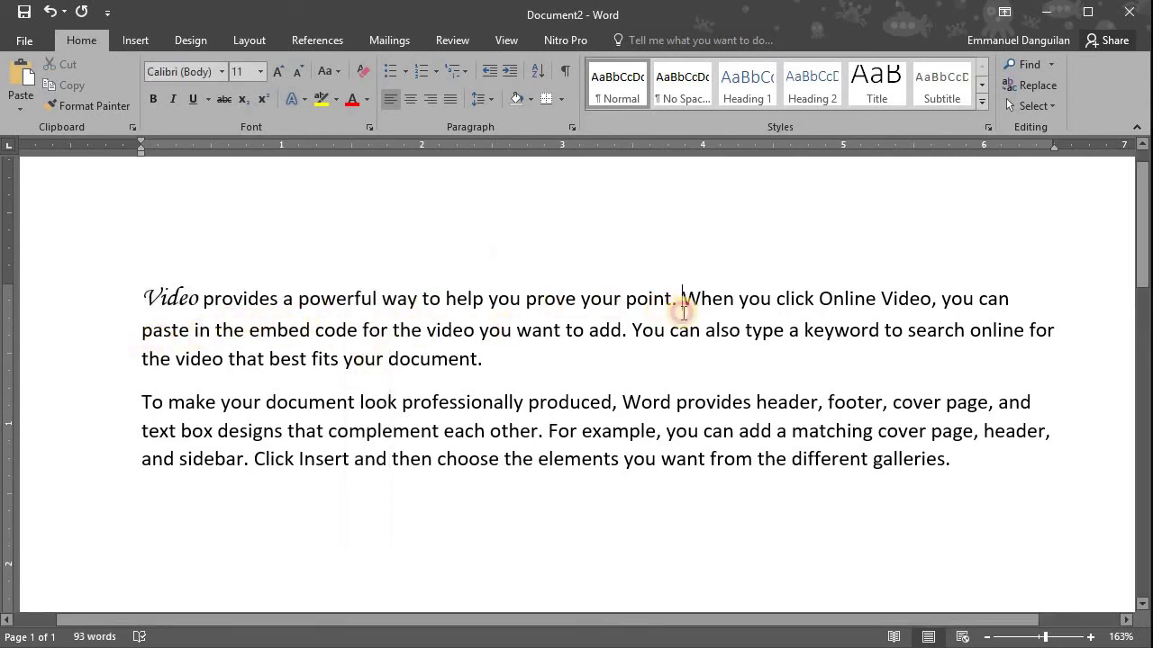
left_click_drag(682, 299, 622, 331)
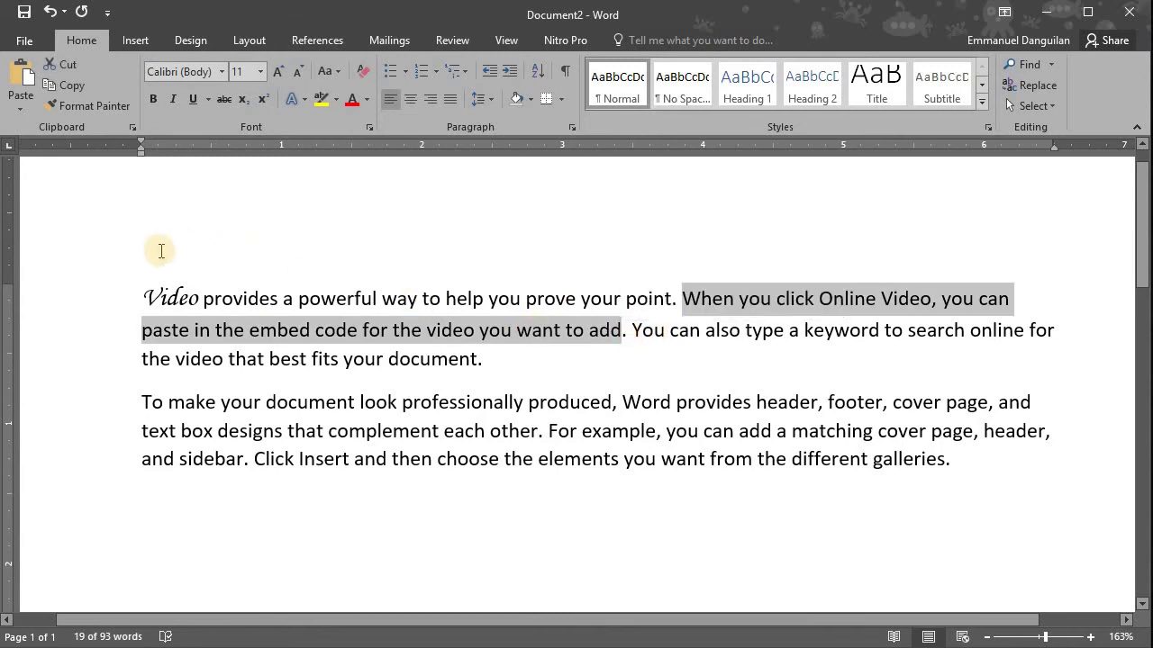
right_click(376, 338)
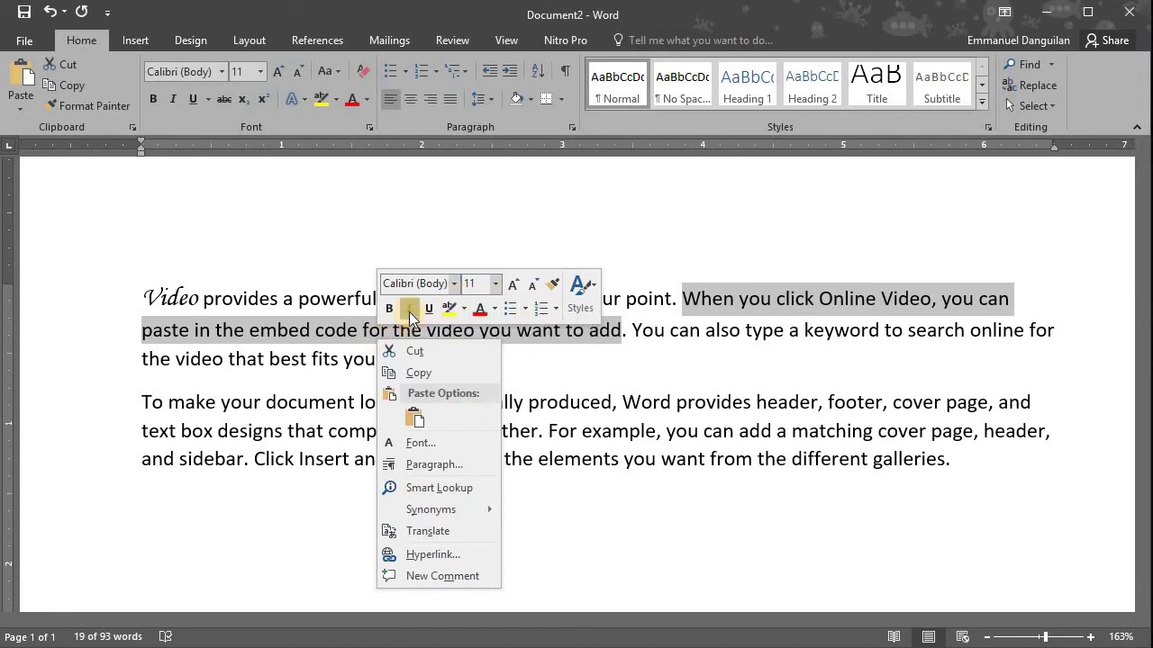
left_click(409, 309)
left_click(430, 310)
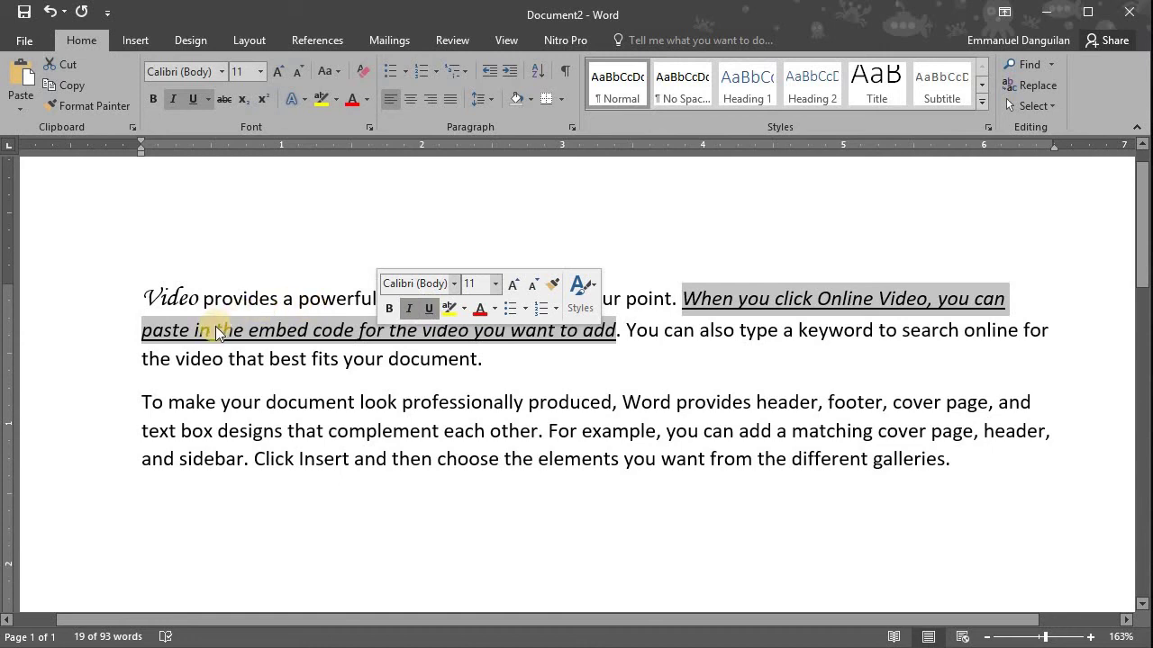
key("ctrl+End")
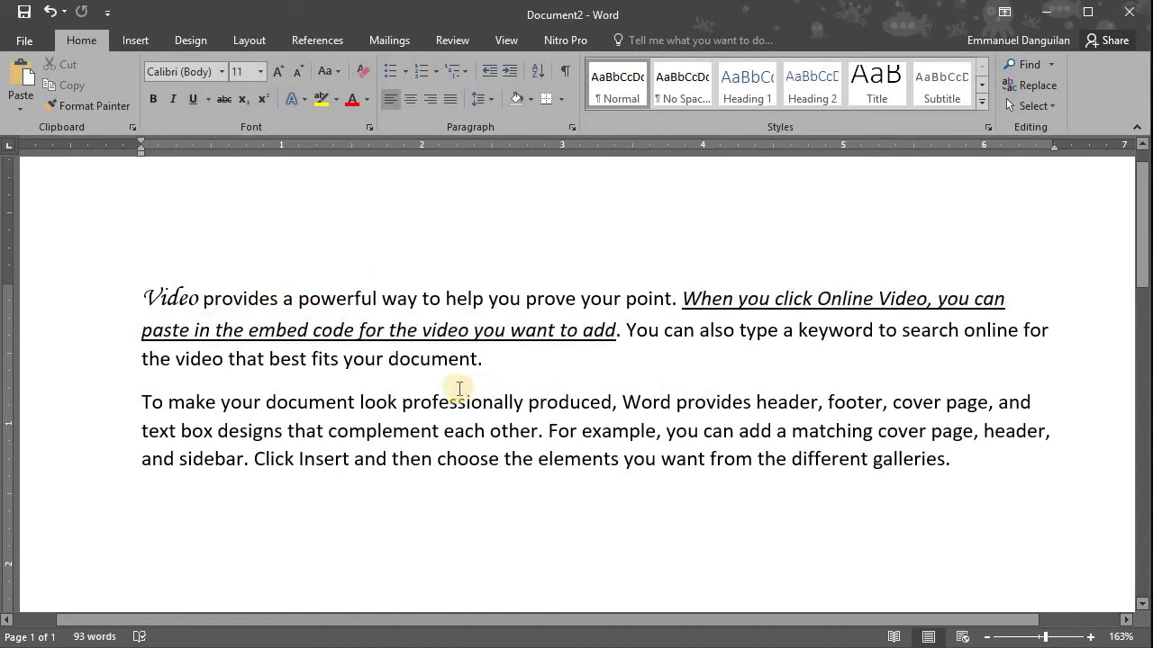
left_click(653, 357)
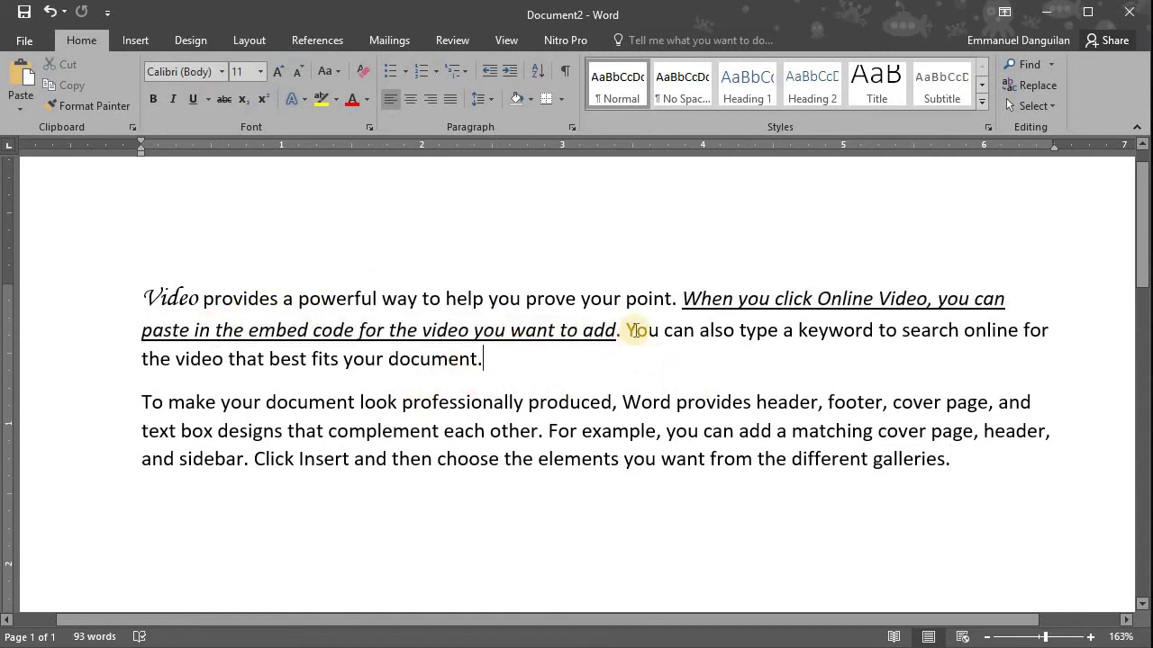
left_click_drag(628, 330, 738, 329)
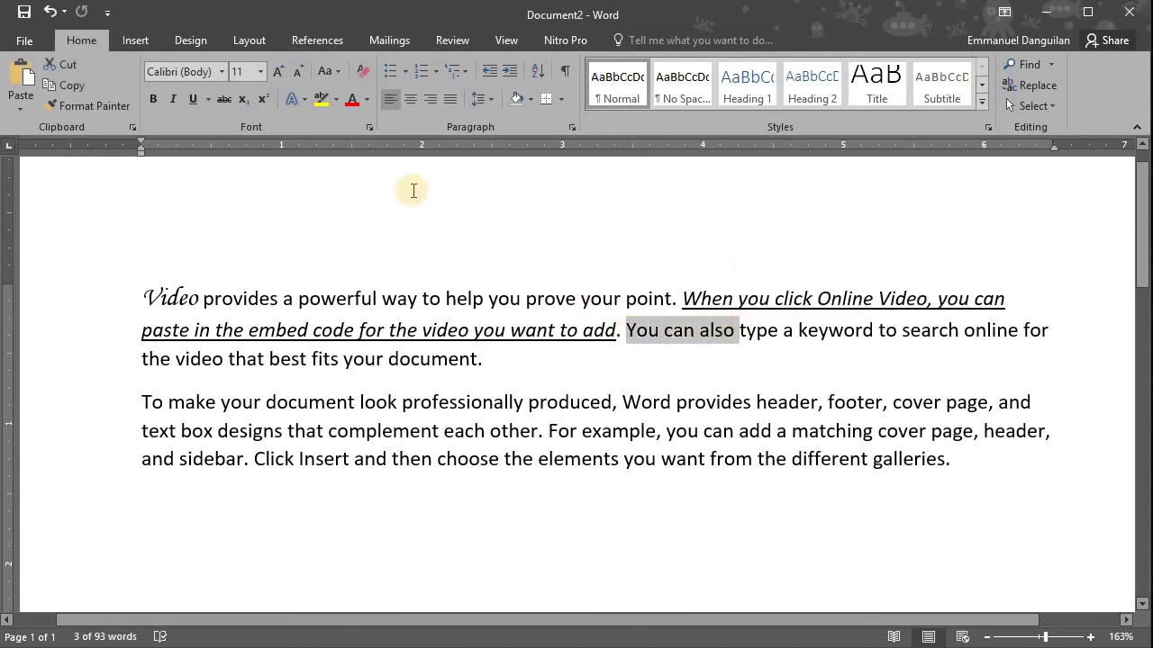
left_click(340, 102)
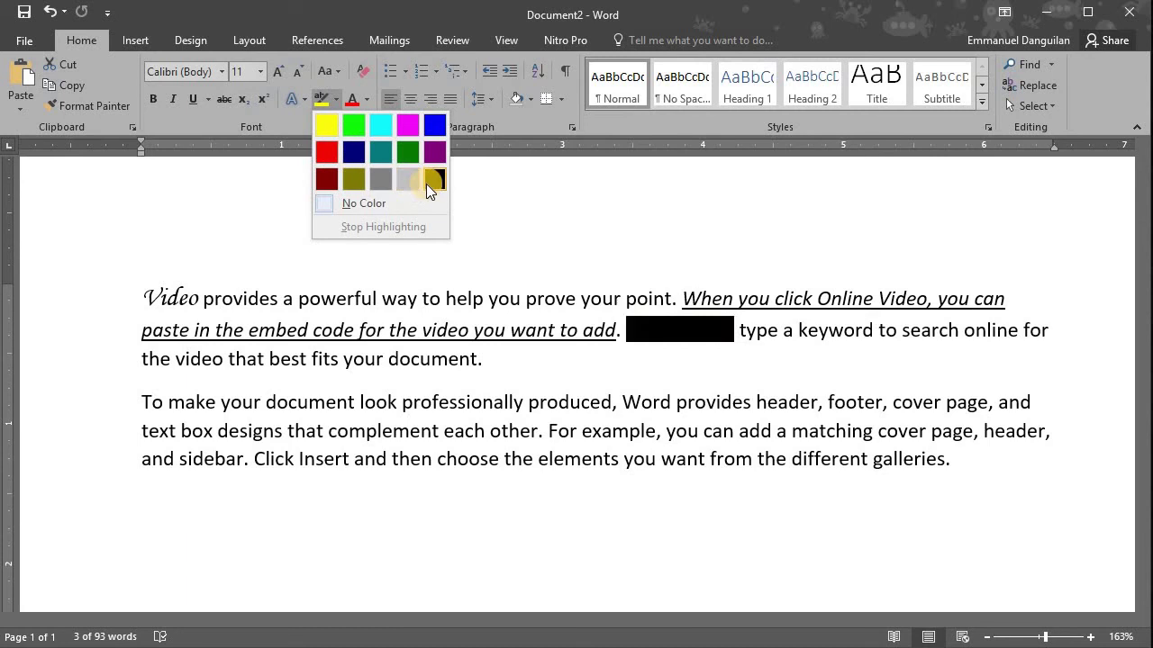
left_click(409, 126)
left_click(519, 367)
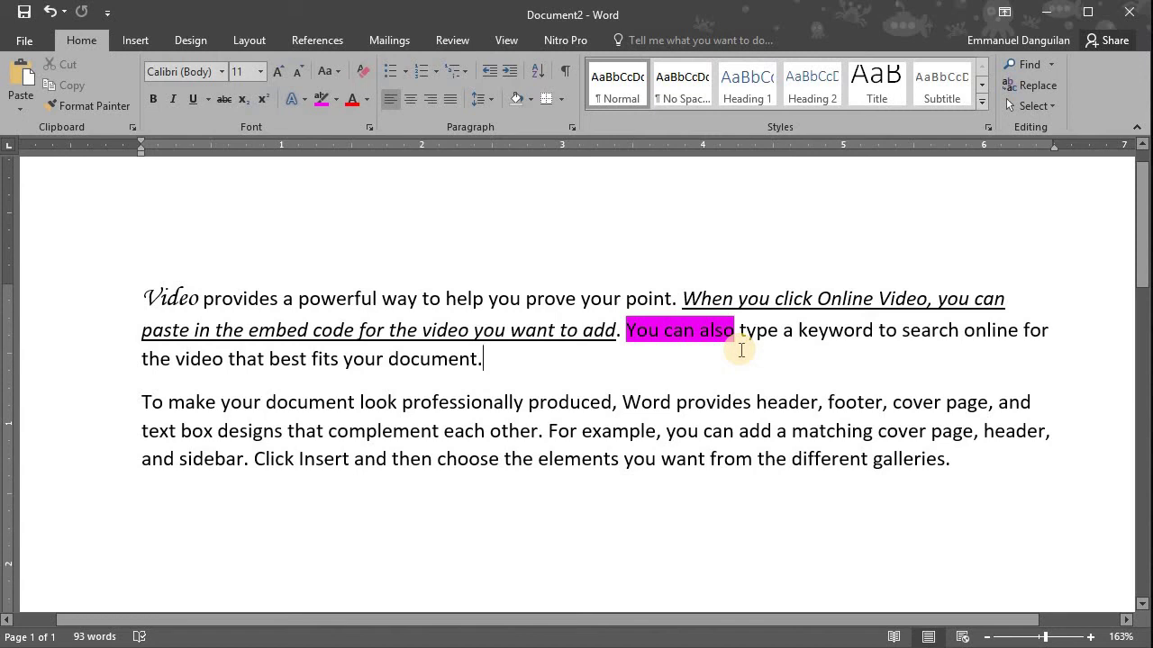
left_click(739, 332)
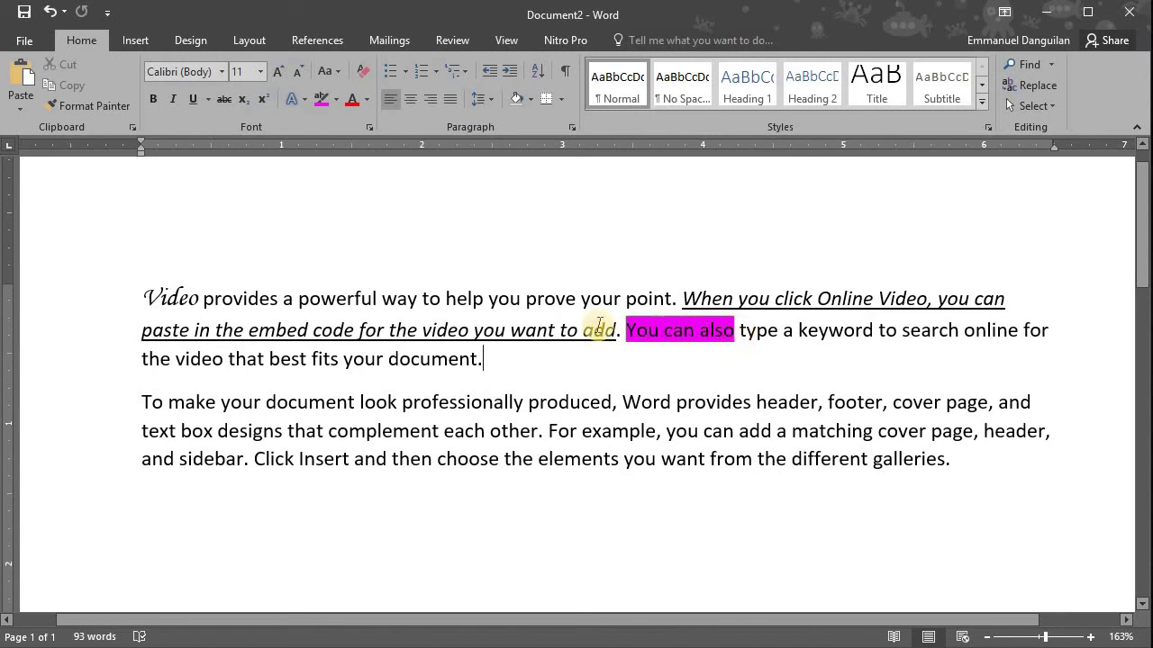
left_click_drag(628, 332, 736, 335)
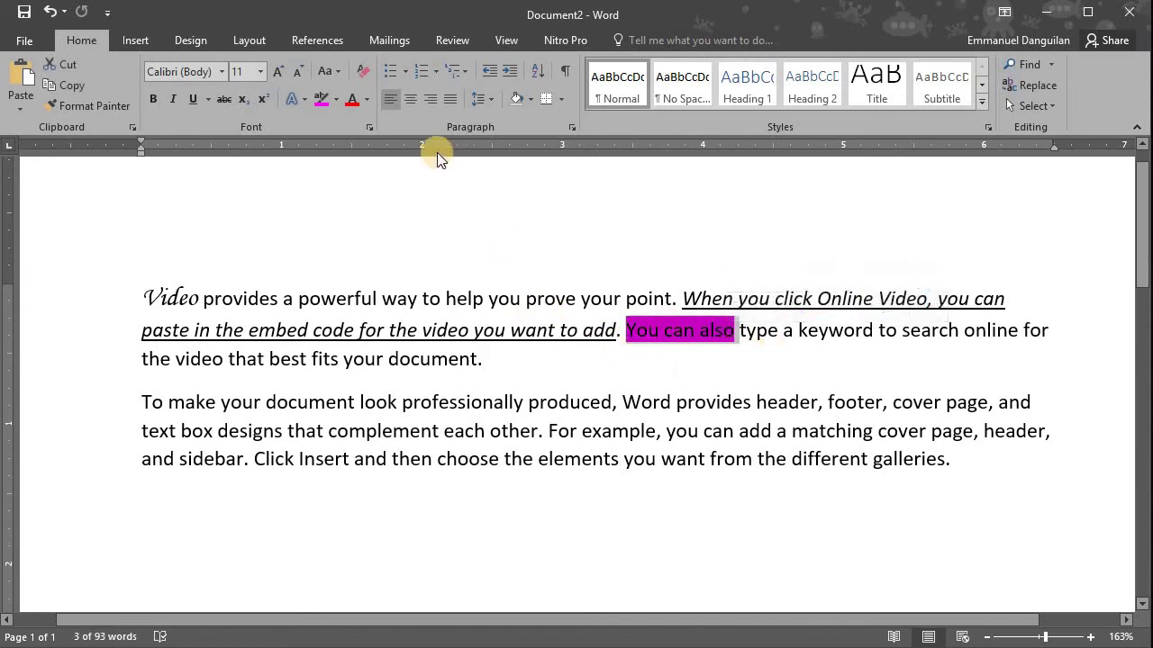
left_click(341, 103)
left_click(386, 199)
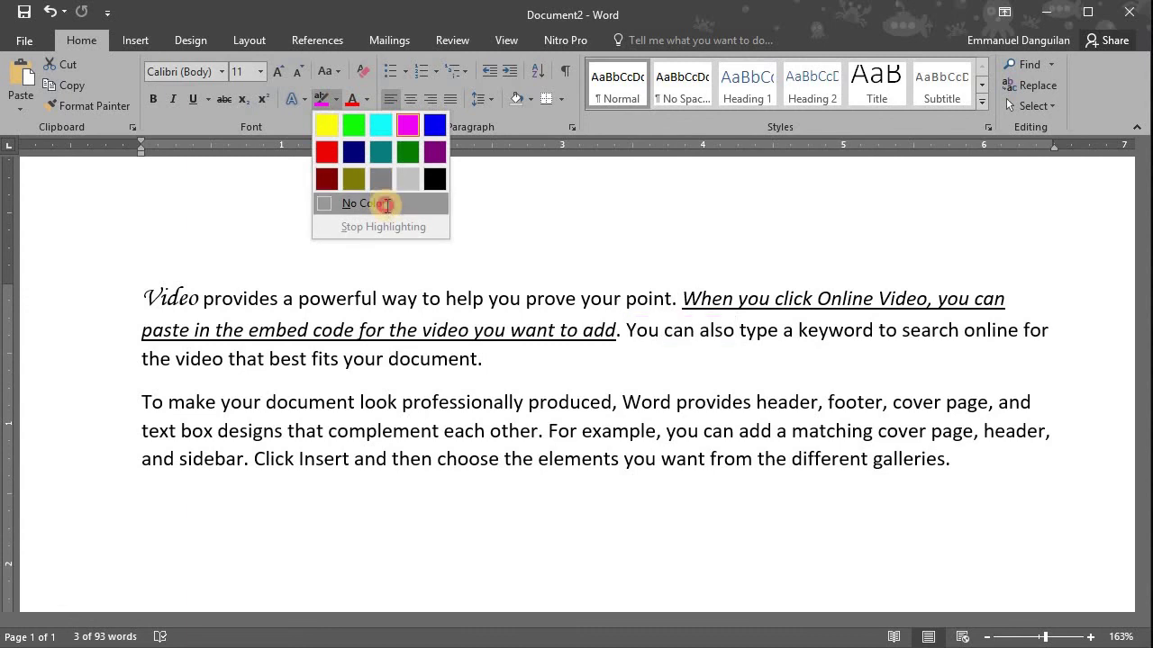
left_click(535, 363)
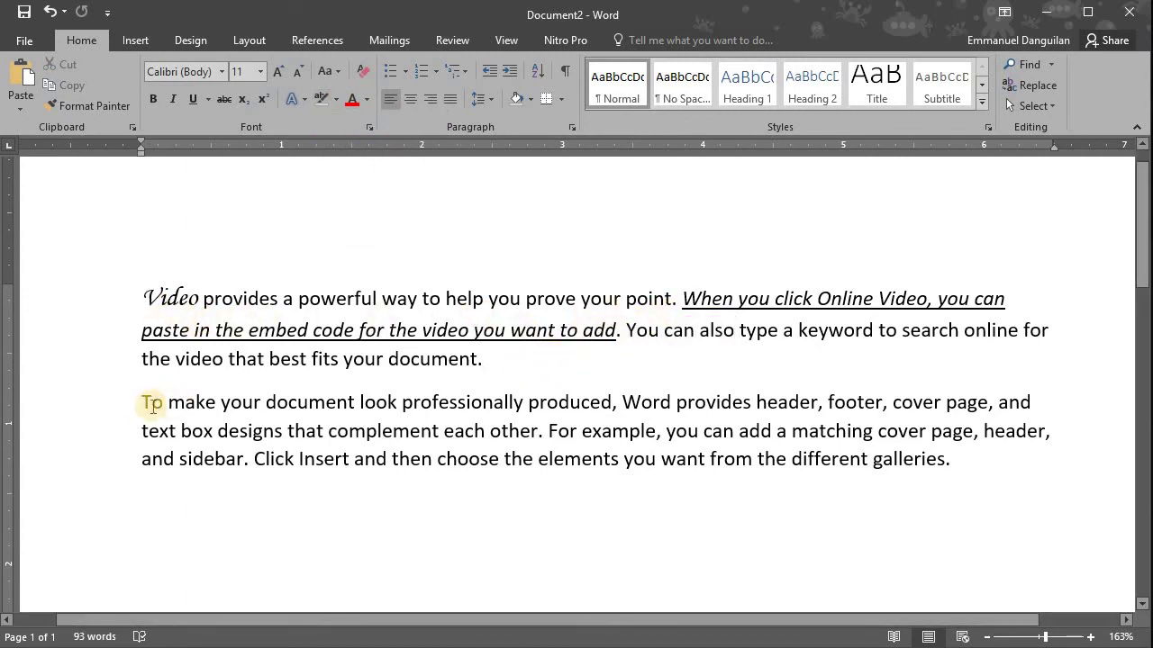
Step: Colour the second paragraph red and add an empty line after 'galleries.'
left_click_drag(142, 403, 396, 403)
mouse_move(714, 417)
left_mouse_down()
mouse_move(955, 459)
mouse_move(944, 461)
left_mouse_up()
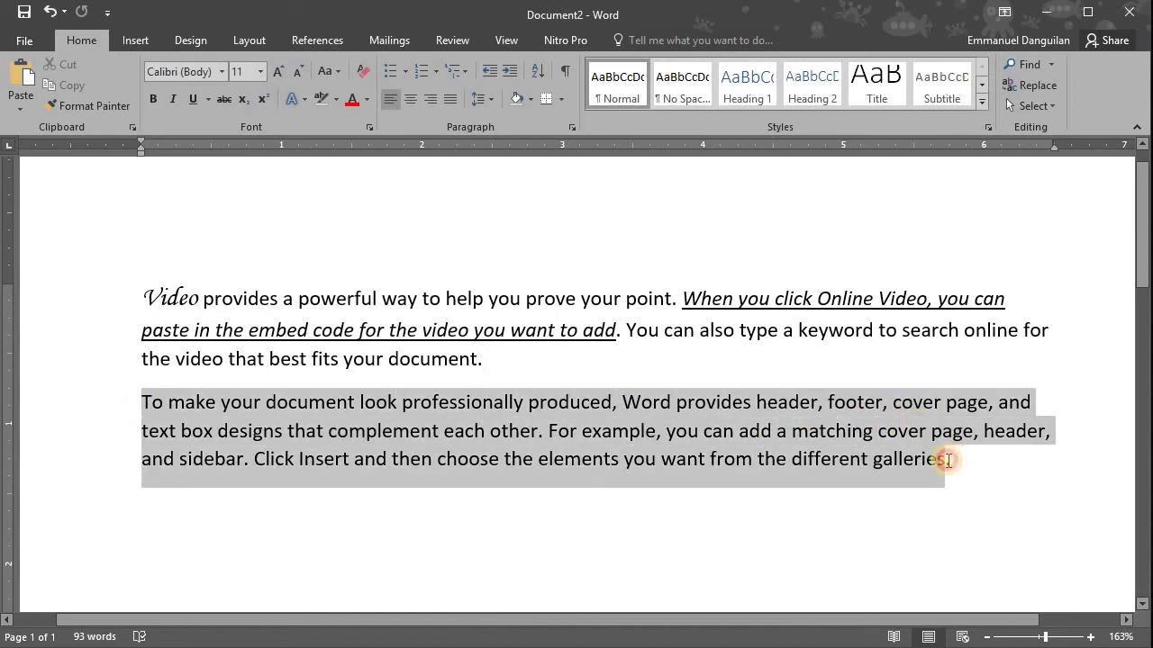
left_click(367, 101)
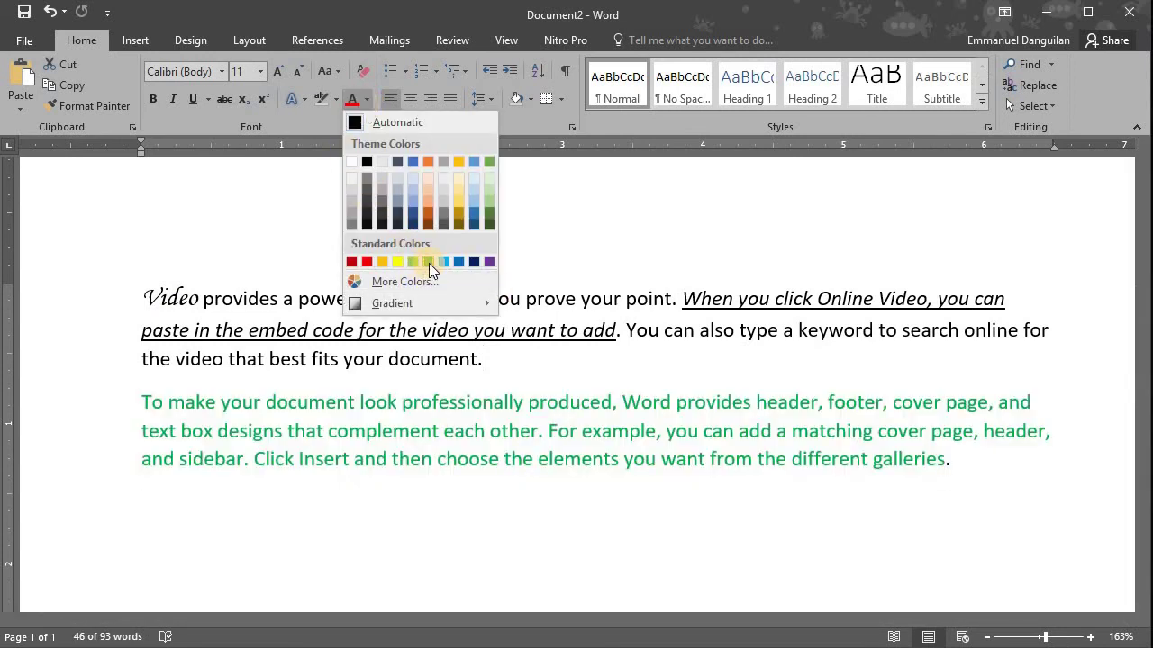
left_click(366, 262)
left_click(511, 360)
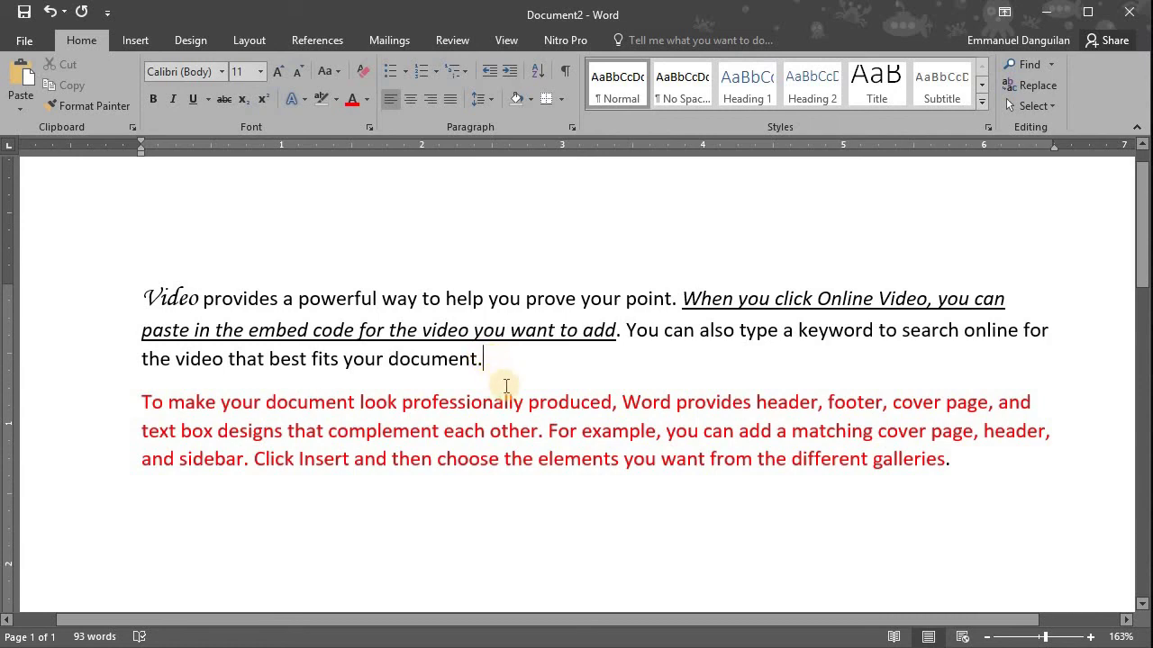
left_click(984, 477)
key("Return")
type("22")
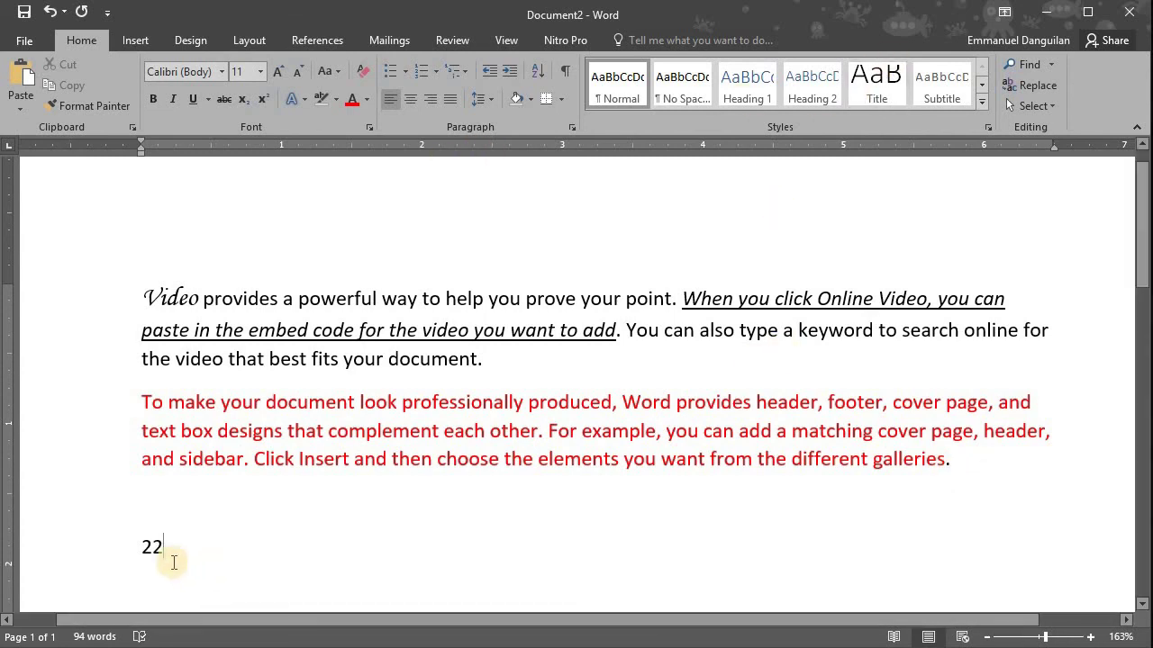
Step: Make the second 2 of 22 superscript to form 2²
left_click_drag(153, 547, 164, 547)
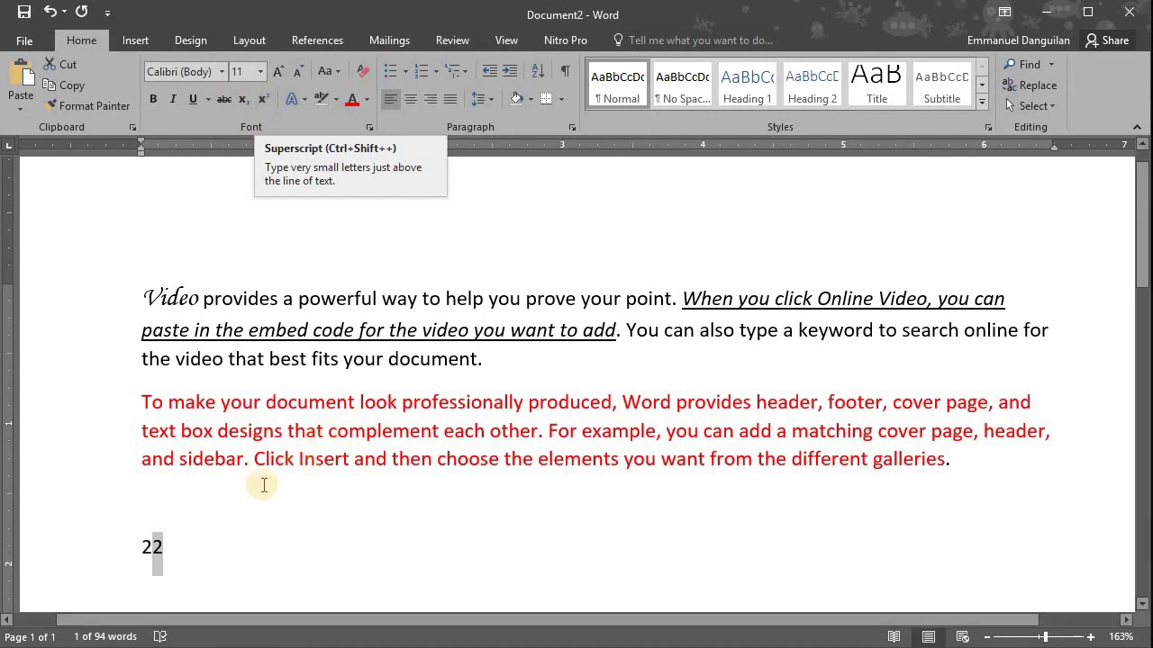
left_click(230, 519)
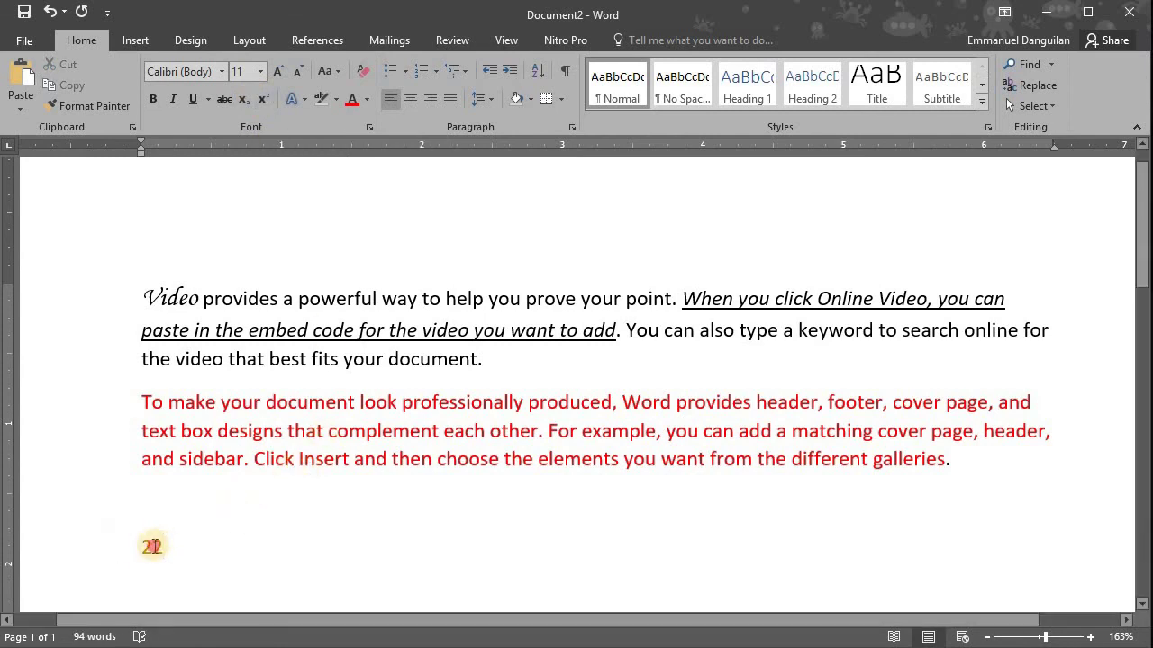
left_click_drag(160, 551, 162, 541)
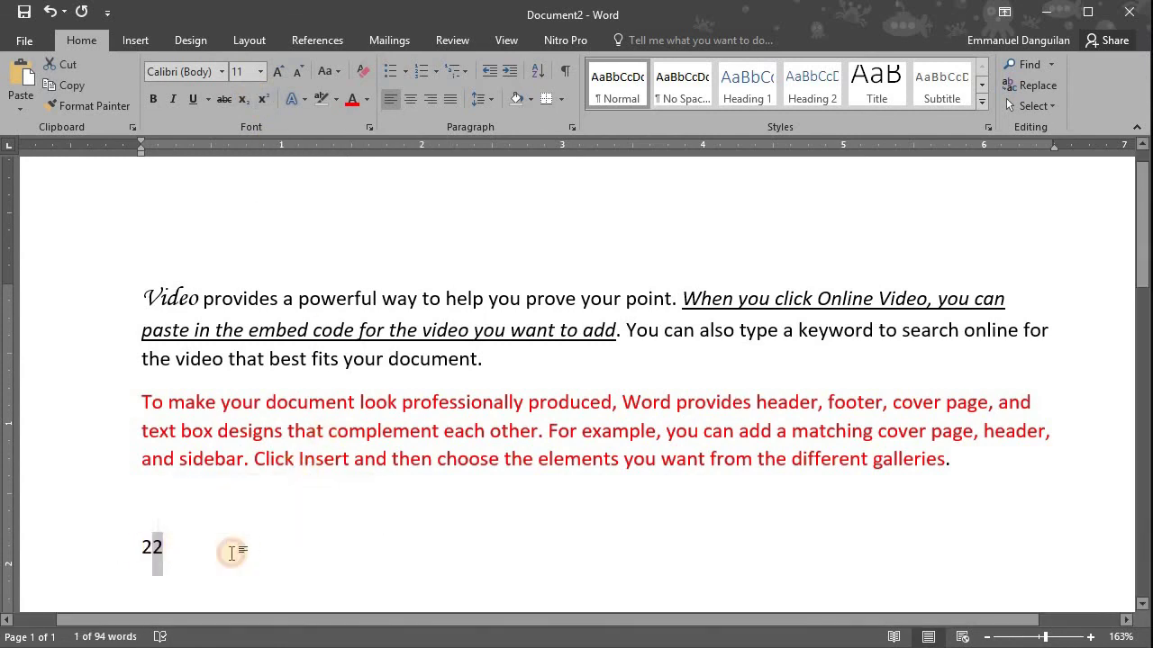
left_click(160, 546)
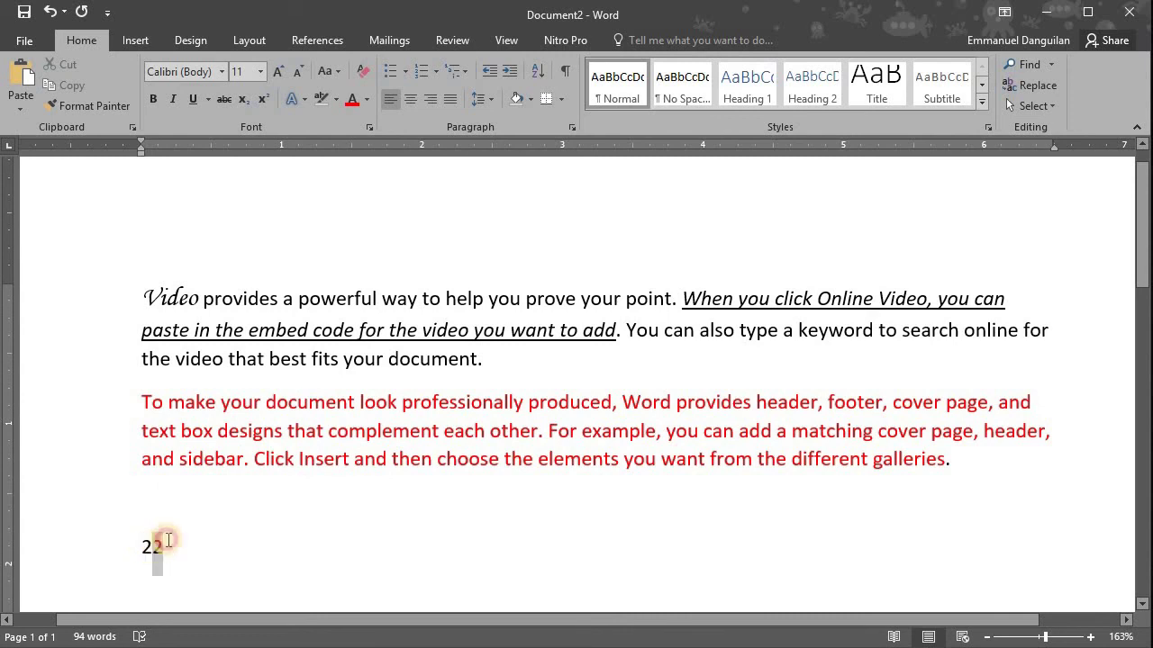
double_click(153, 547)
left_click(158, 549)
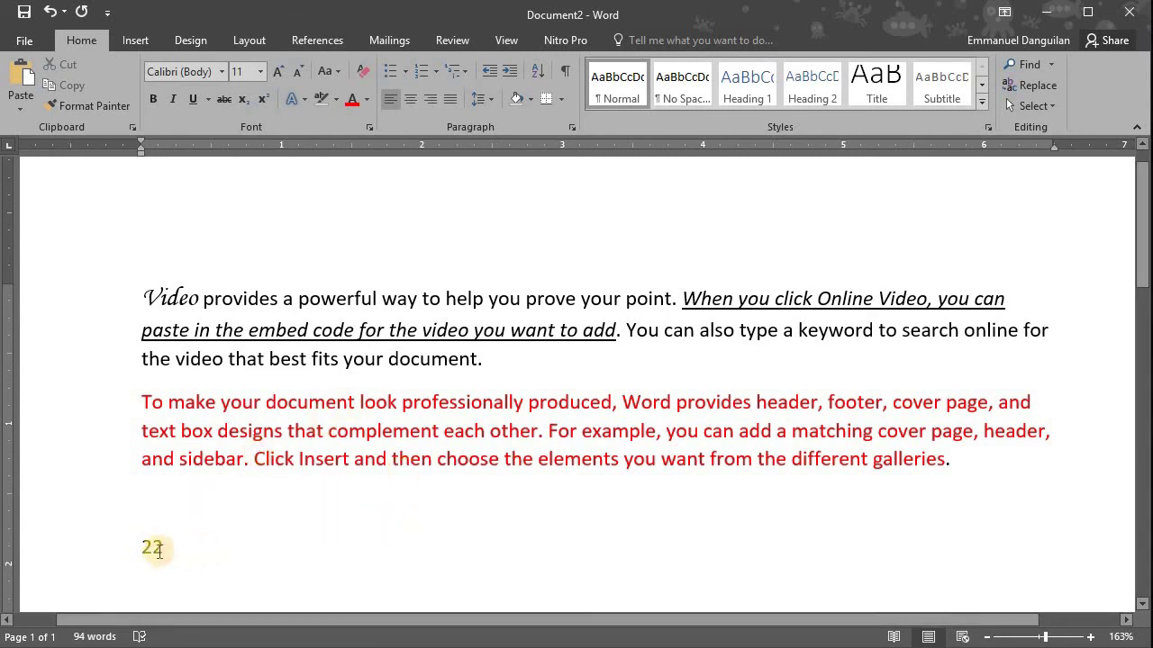
left_click_drag(153, 548, 213, 549)
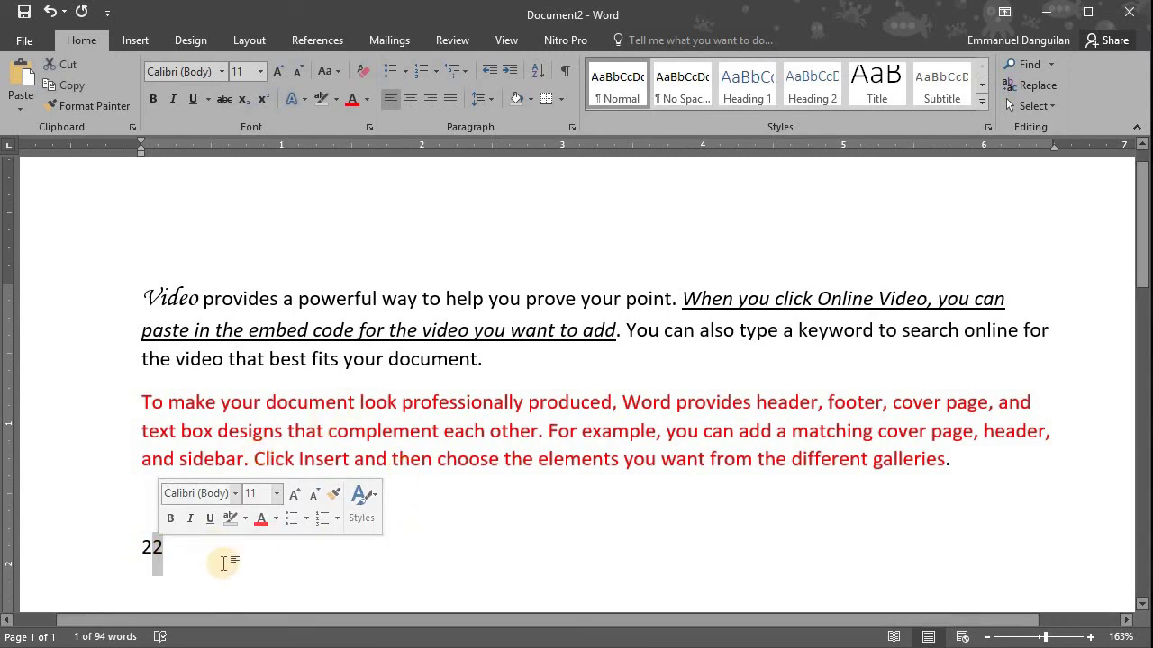
left_click(262, 100)
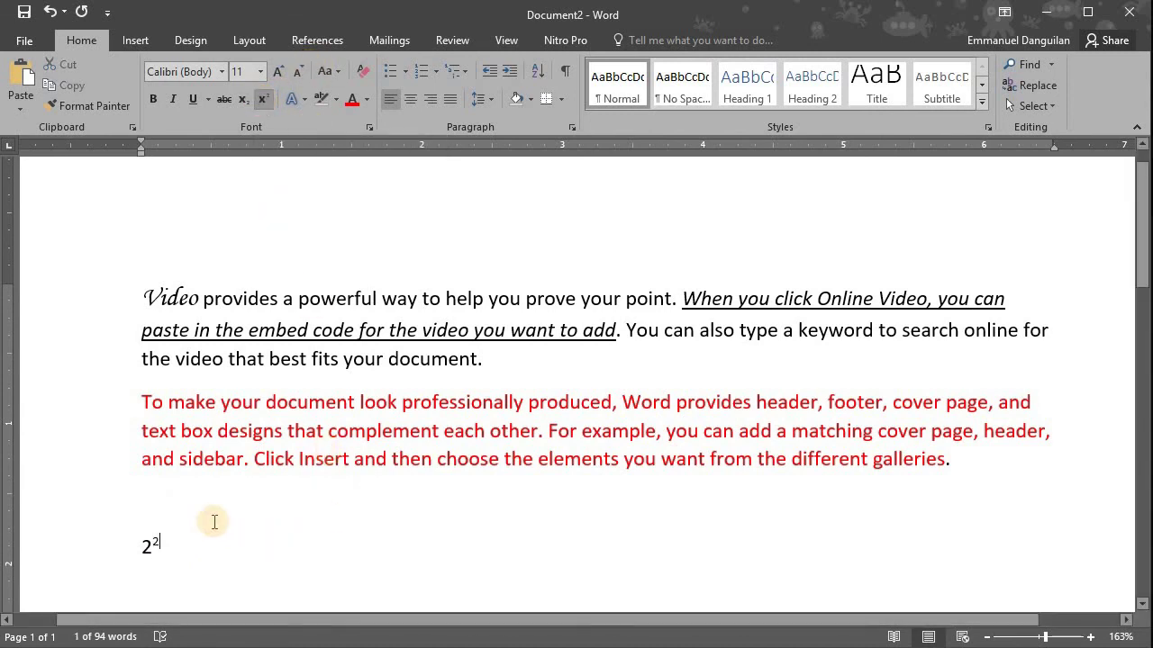
left_click(190, 486)
left_click(224, 484)
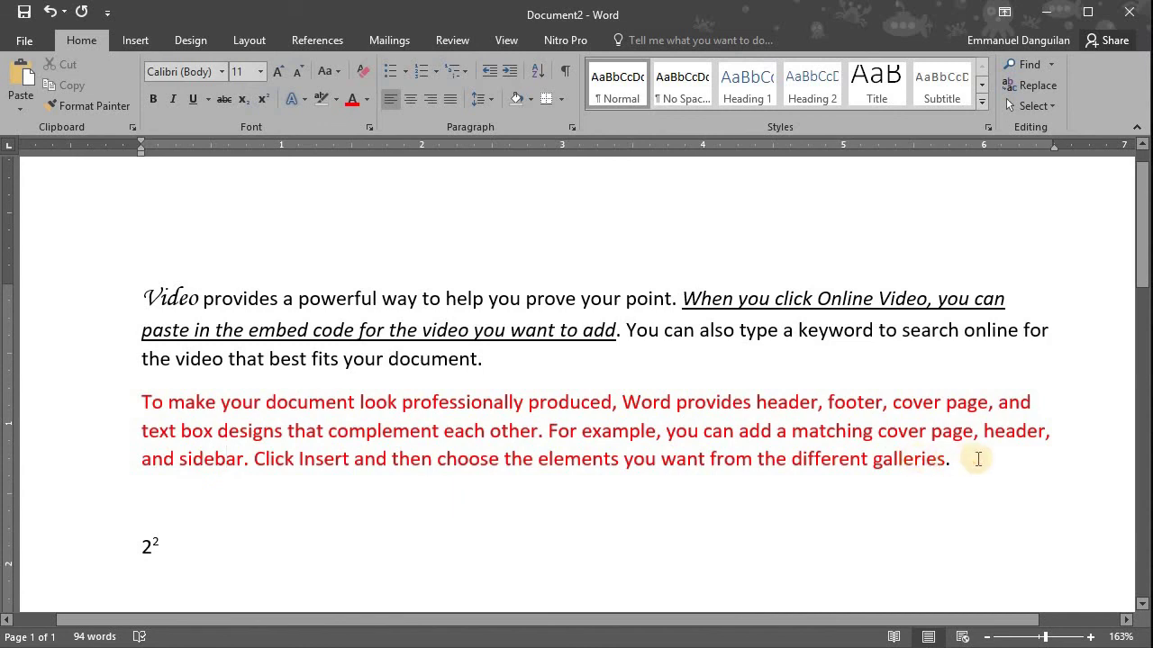
Step: Make 'series' after Formula subscript
left_click(1031, 459)
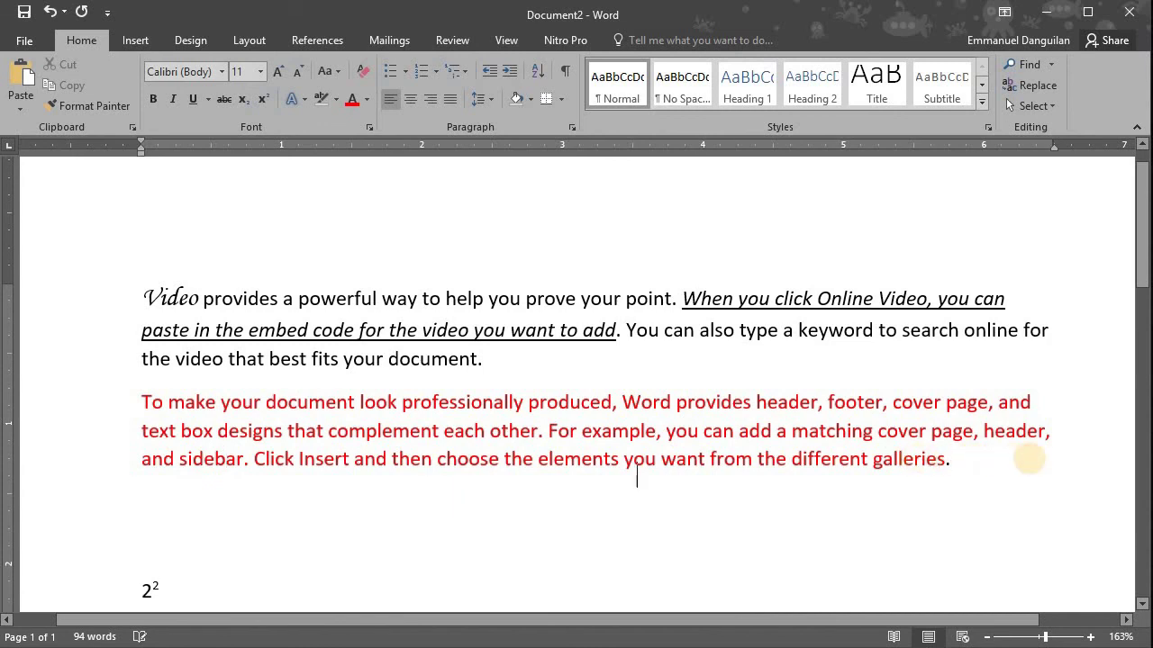
key("Down")
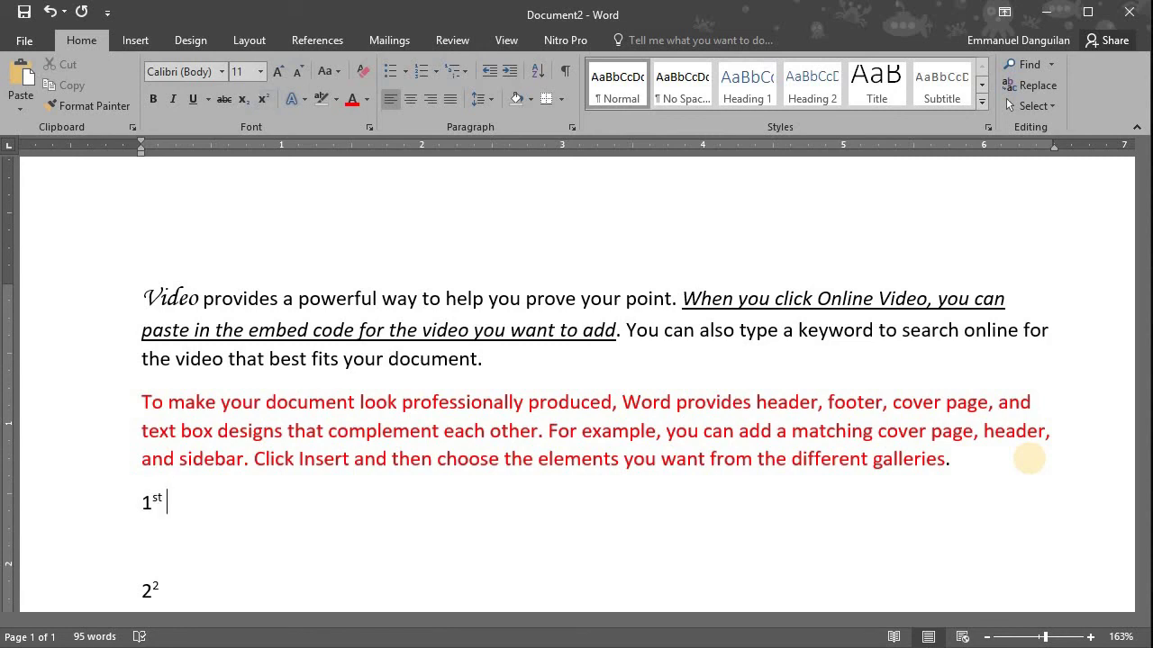
key("Down")
key("Down")
key("Down")
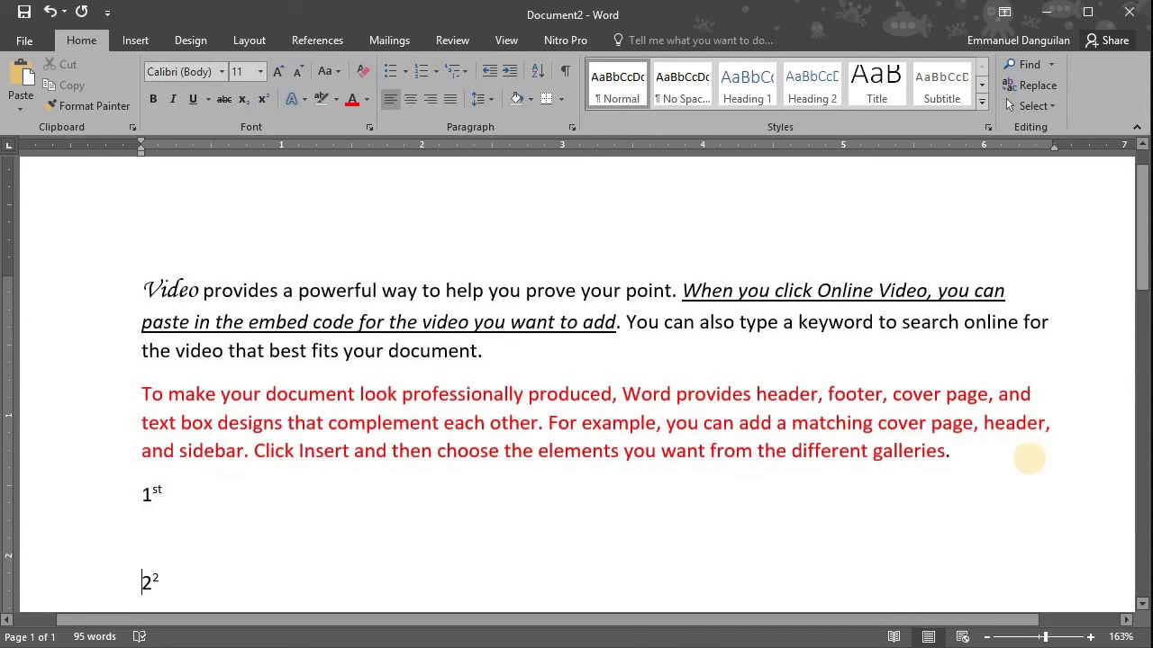
scroll(457, 370, "down", 3)
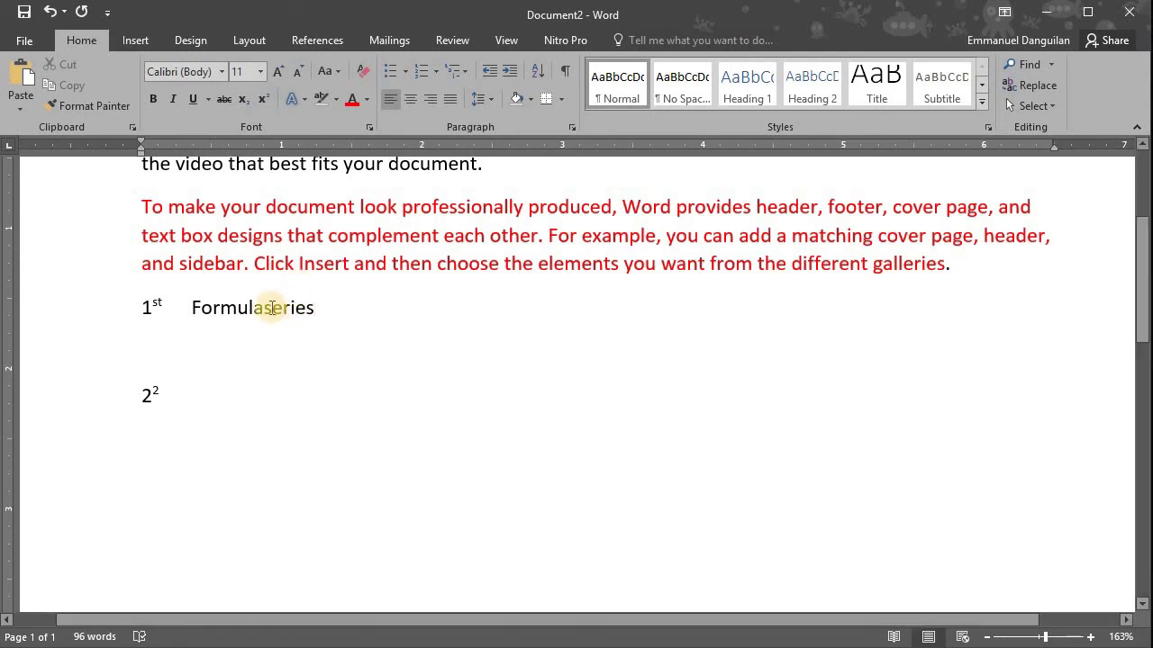
left_click_drag(265, 309, 314, 312)
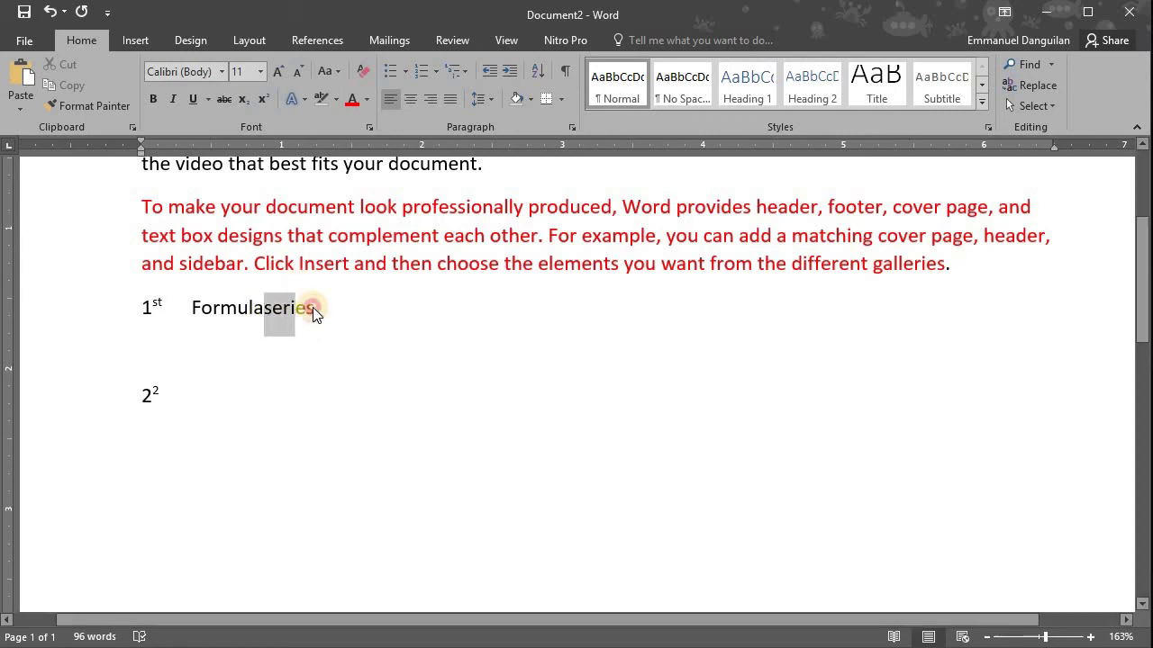
left_click(240, 105)
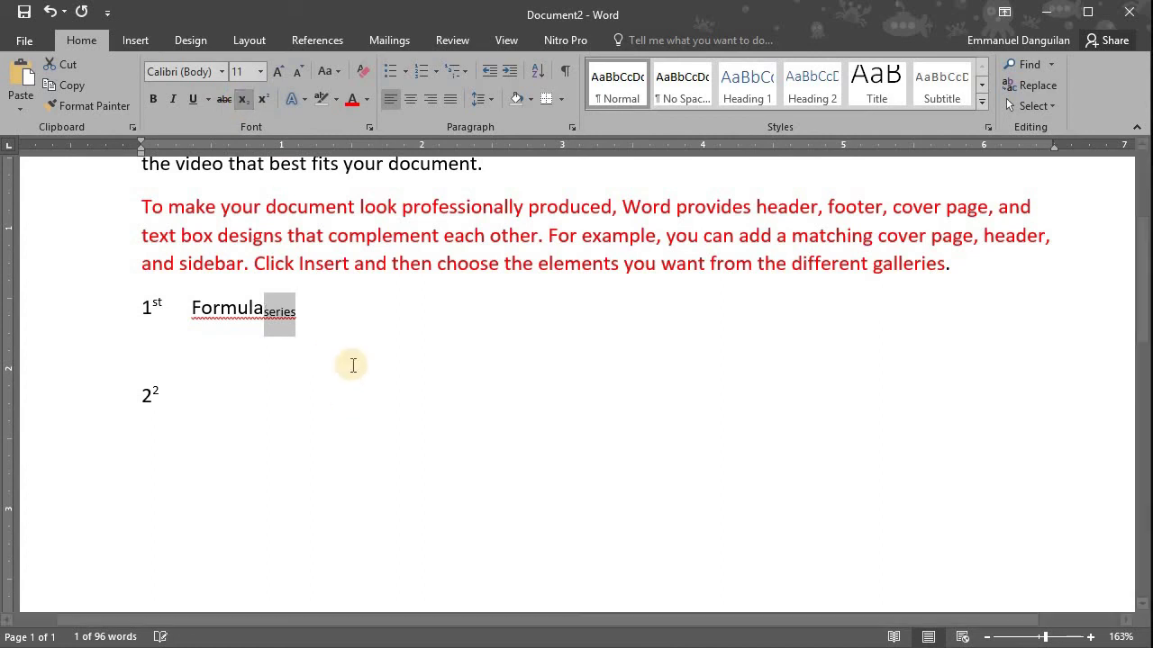
left_click(283, 315)
double_click(283, 314)
left_click(274, 381)
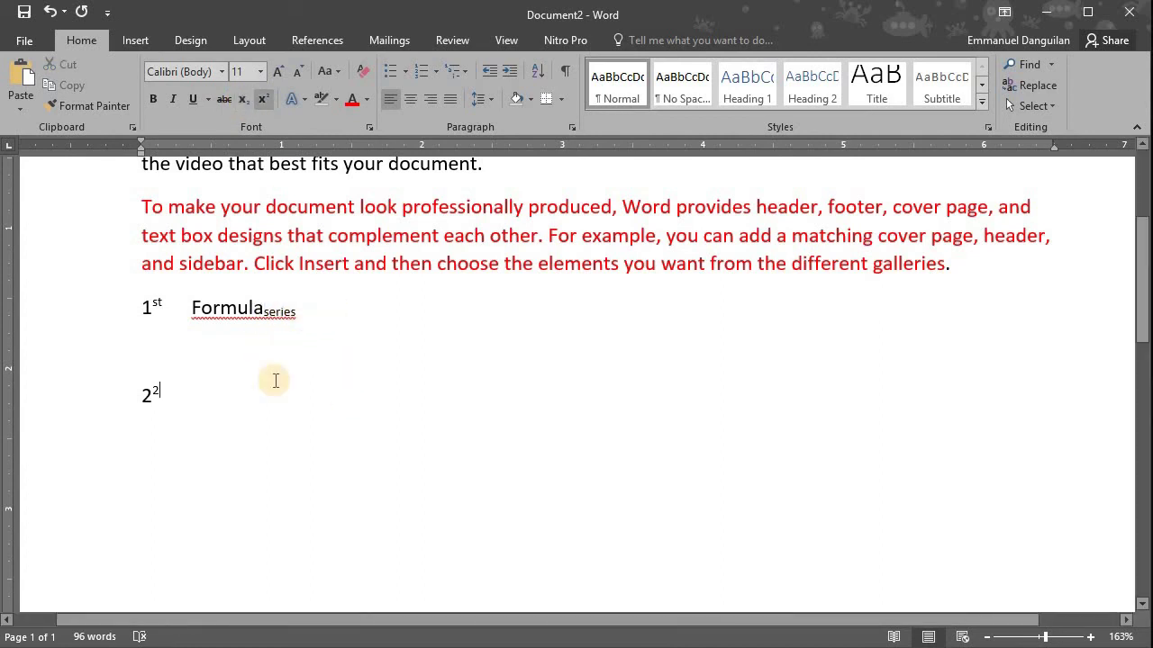
scroll(275, 381, "up", 3)
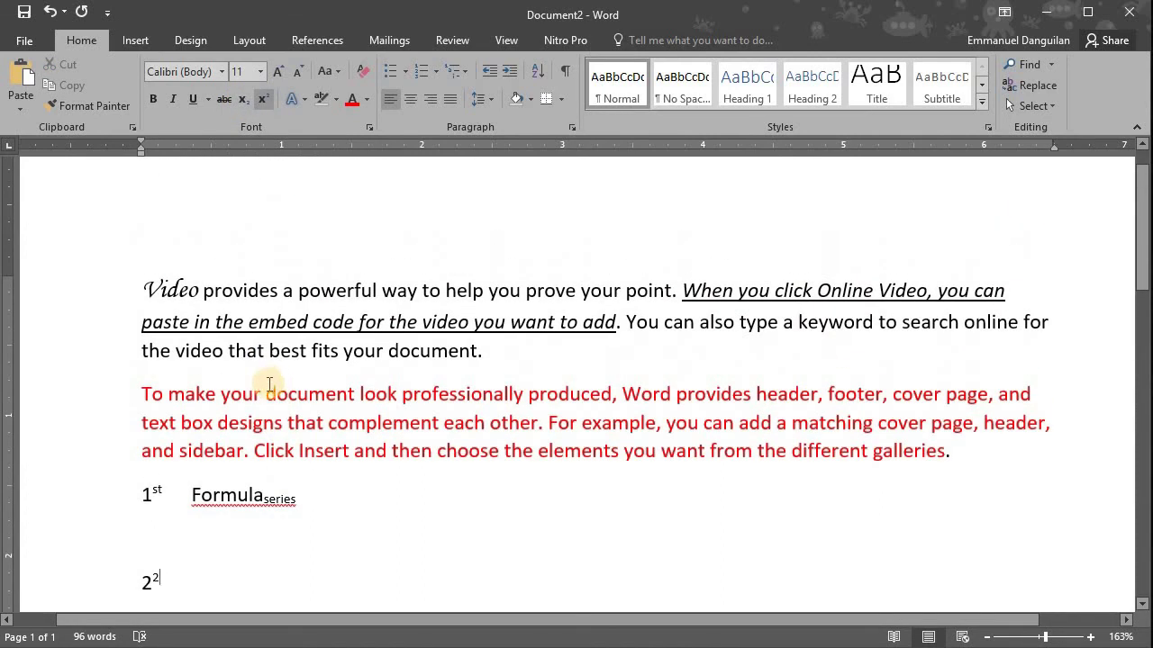